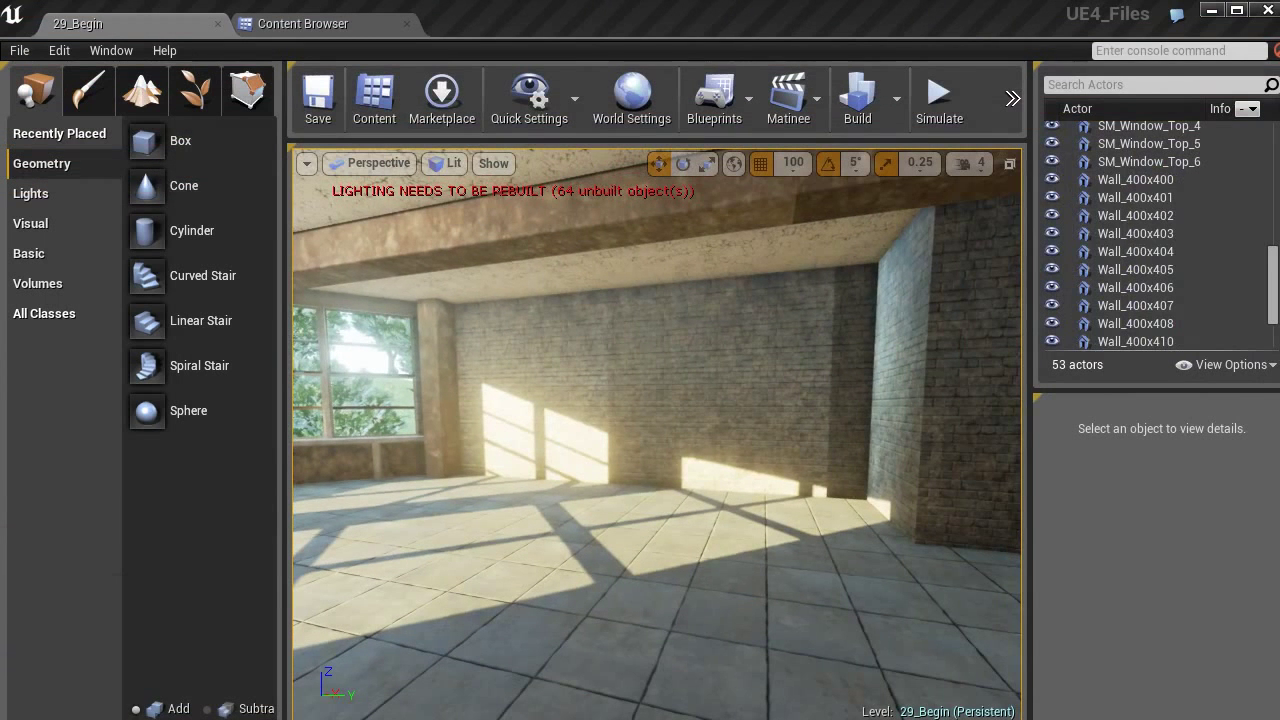
right_click_drag(597, 511, 597, 511)
right_click_drag(597, 421, 597, 421)
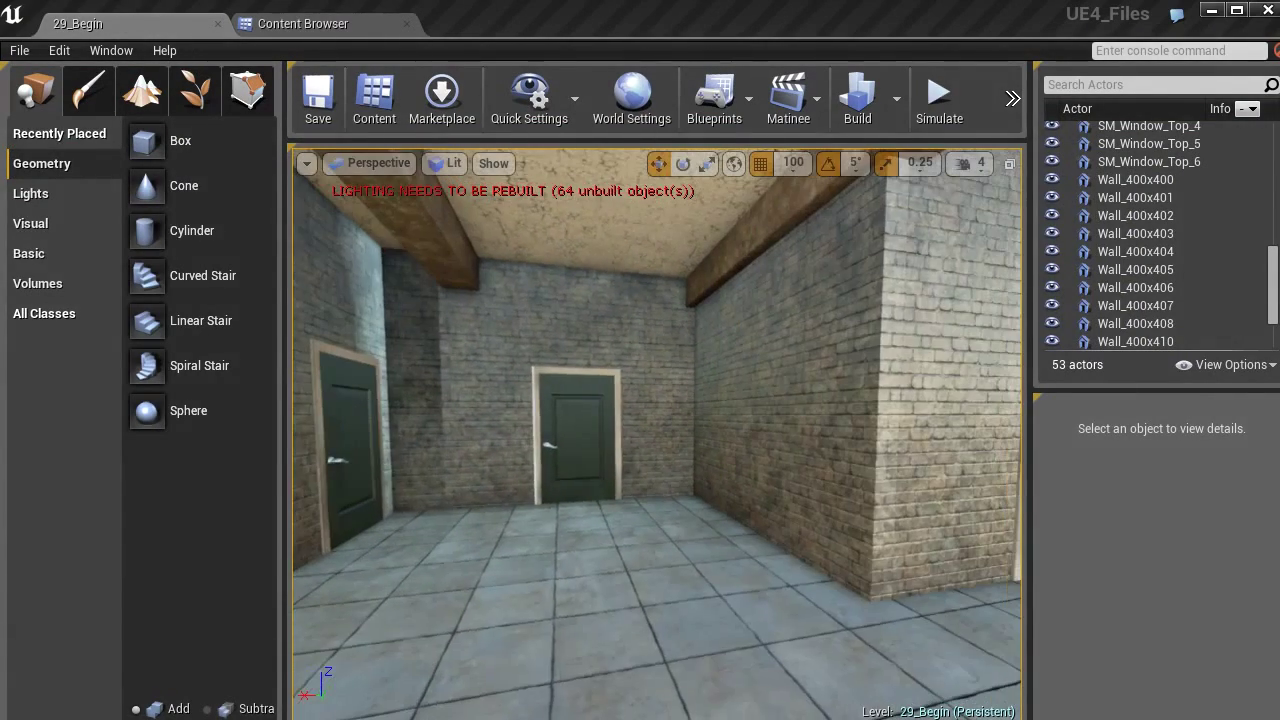
right_click_drag(706, 451, 706, 451)
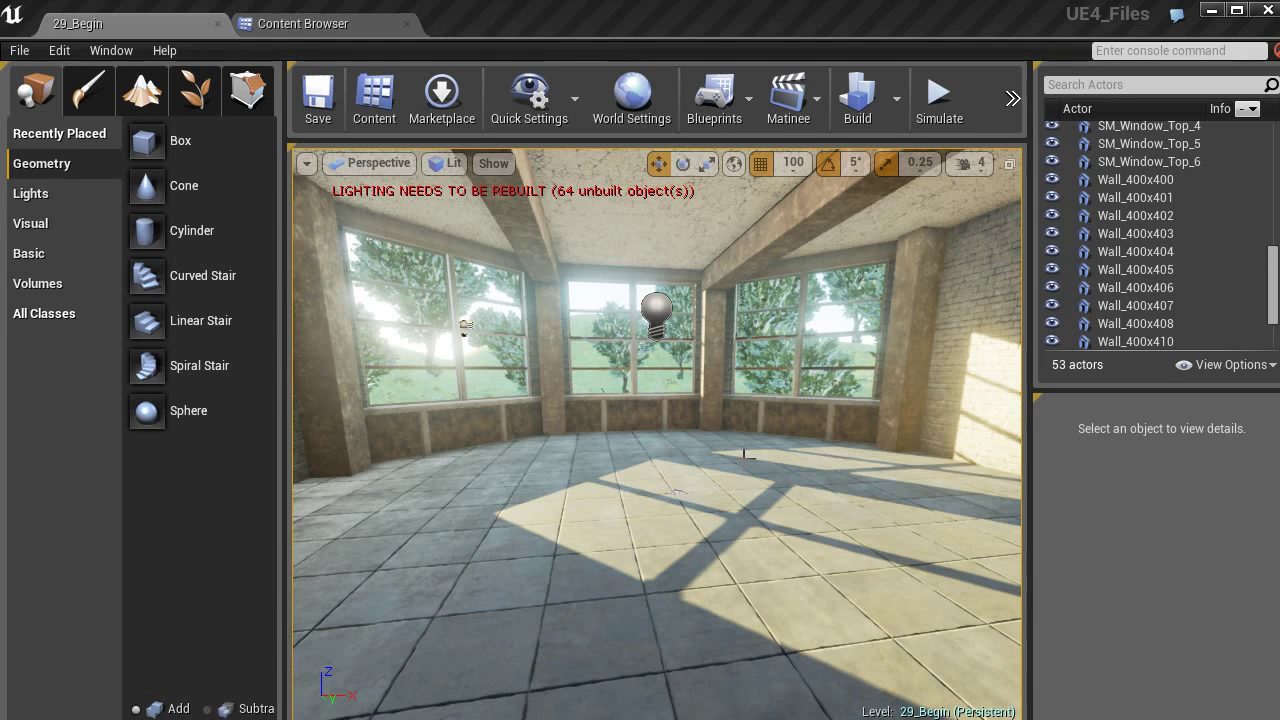
Open DT_Props and select the outlet, curved pipe and straight pipe meshes to check their tooltips.
left_click(296, 23)
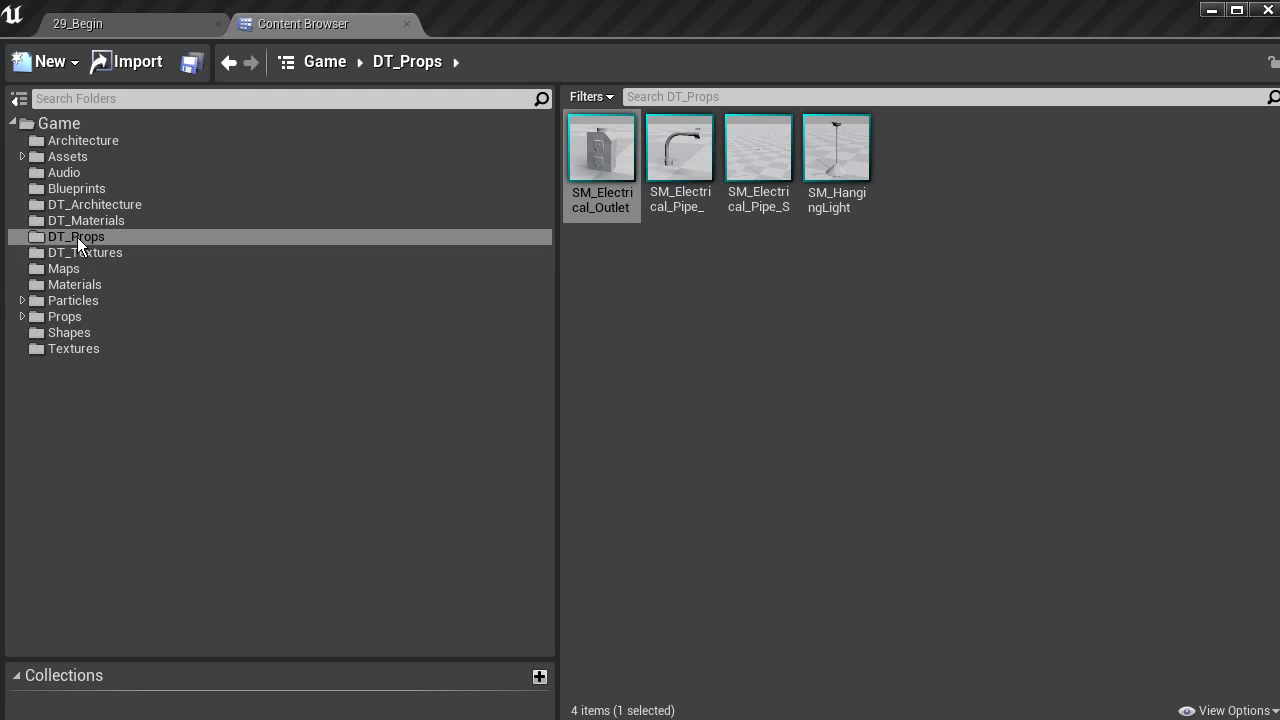
left_click(613, 161)
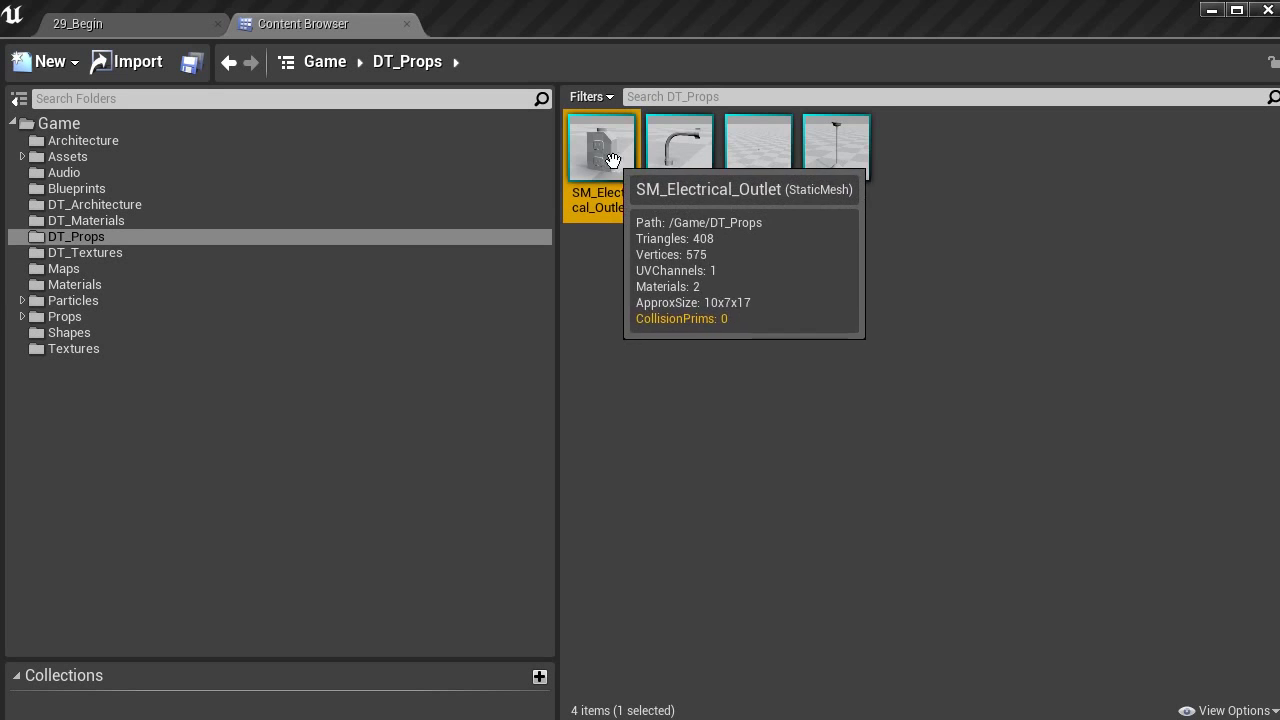
left_click(680, 154)
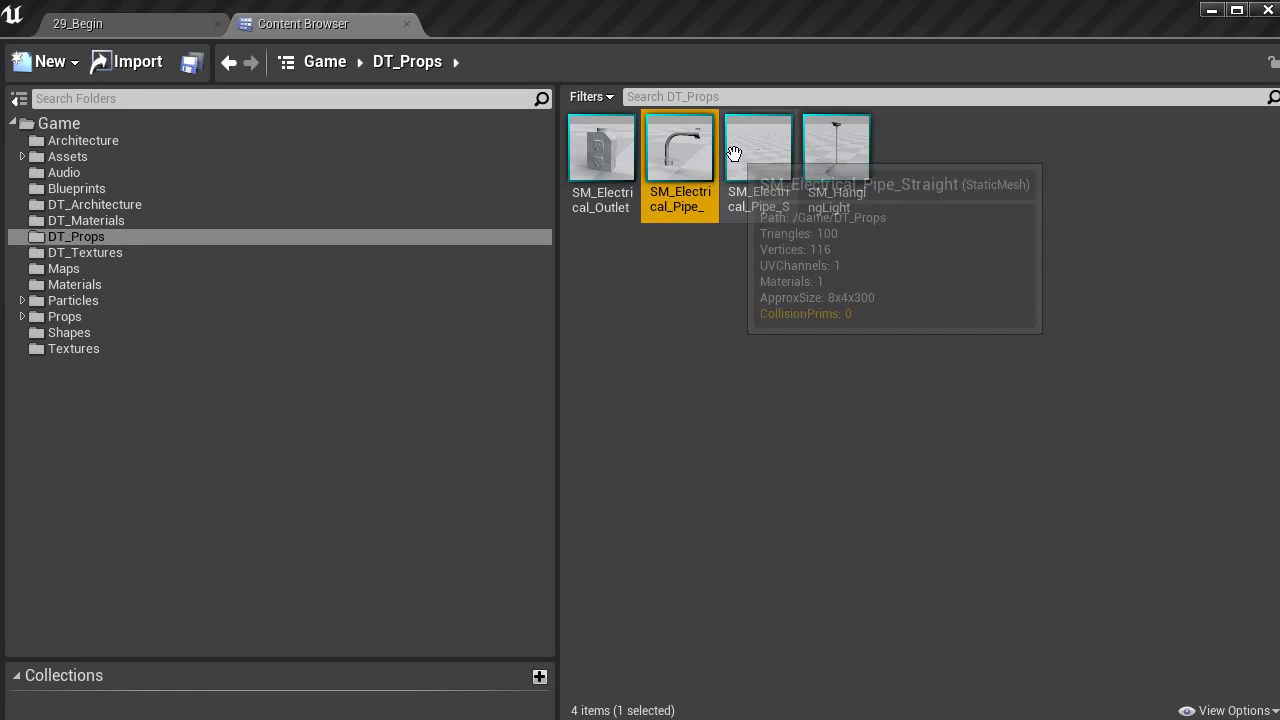
left_click(755, 152)
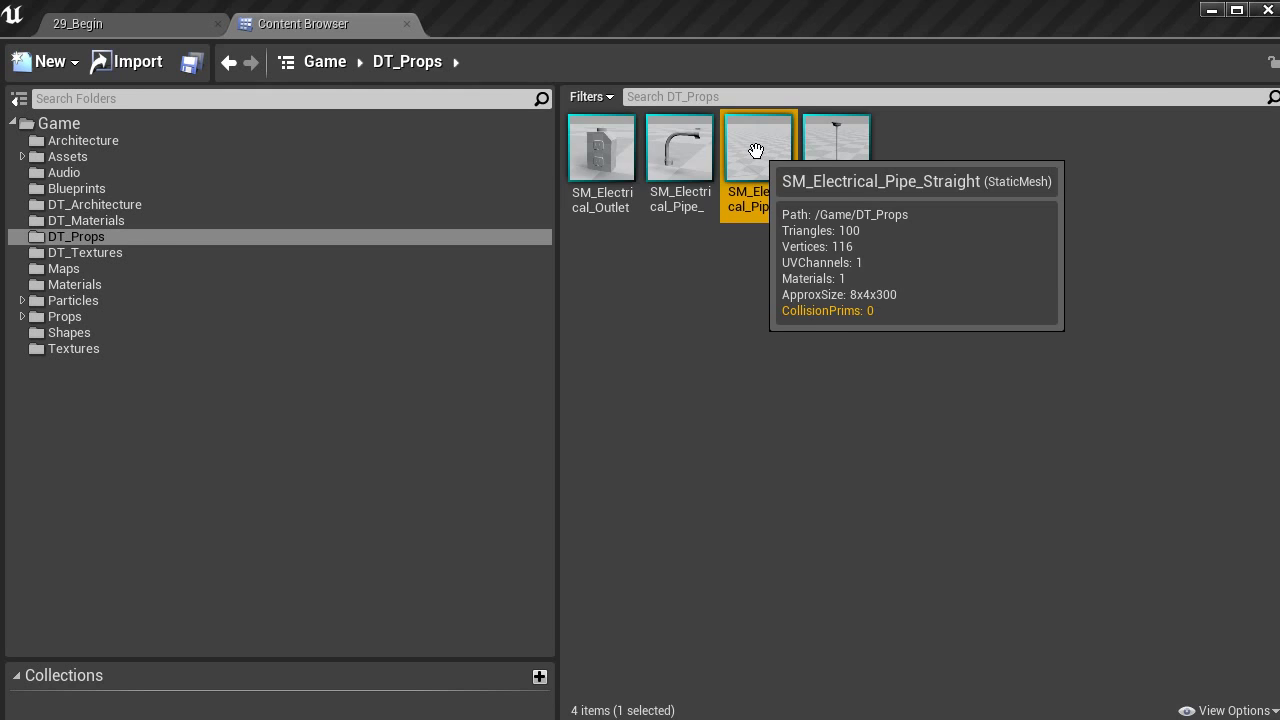
Open SM_Electrical_Outlet in a Static Mesh Editor docked beside the Content Browser, zoomed in close.
double_click(593, 142)
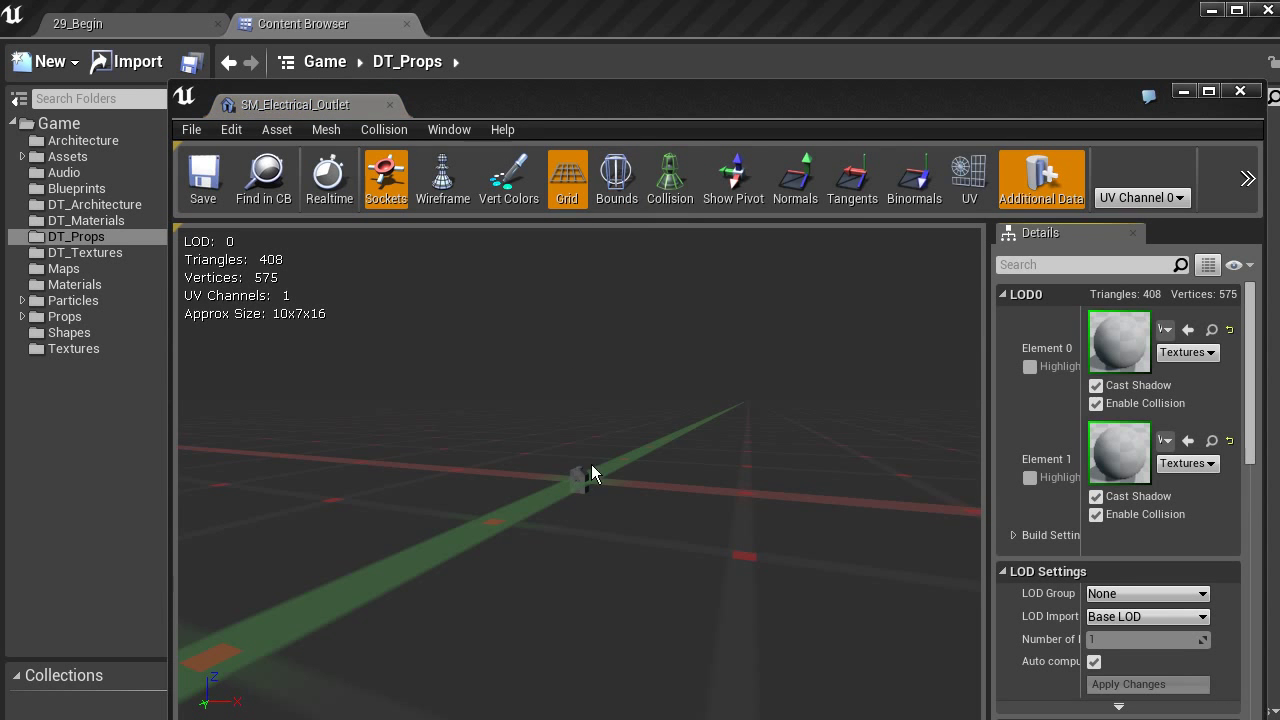
left_click_drag(571, 454, 572, 454)
left_click_drag(300, 97, 496, 84)
left_click(500, 53)
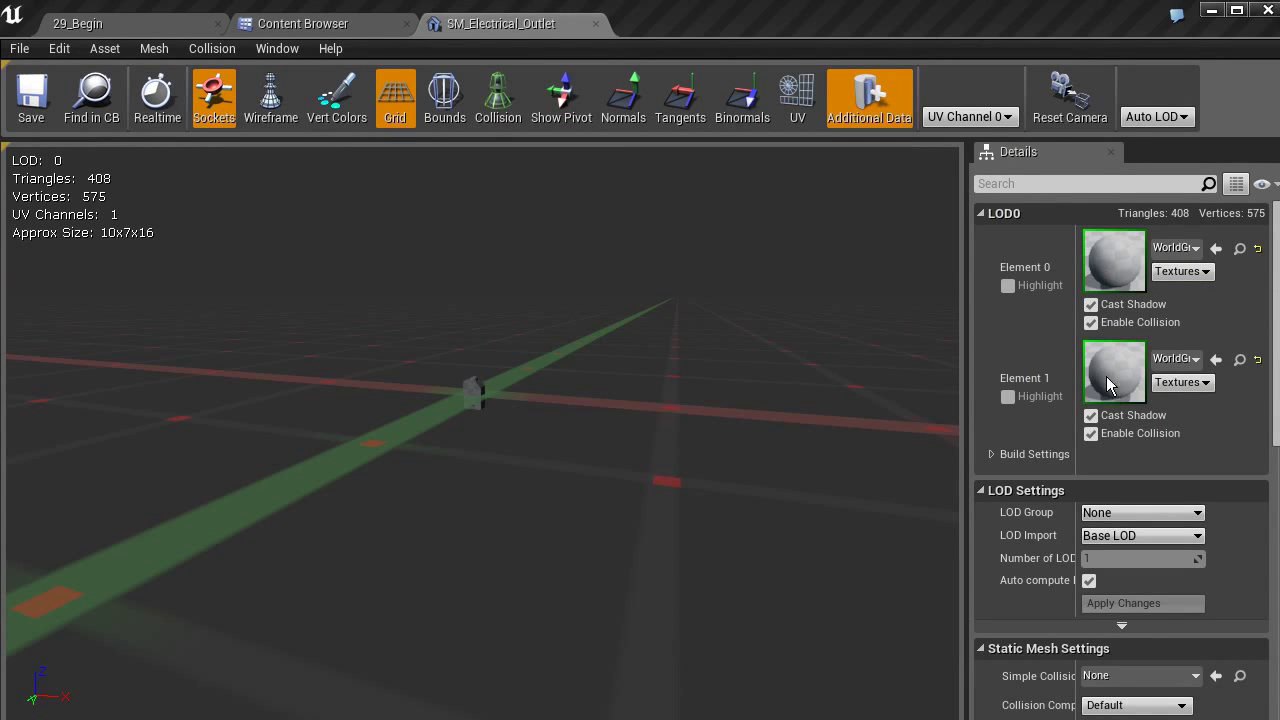
left_click_drag(643, 409, 565, 350)
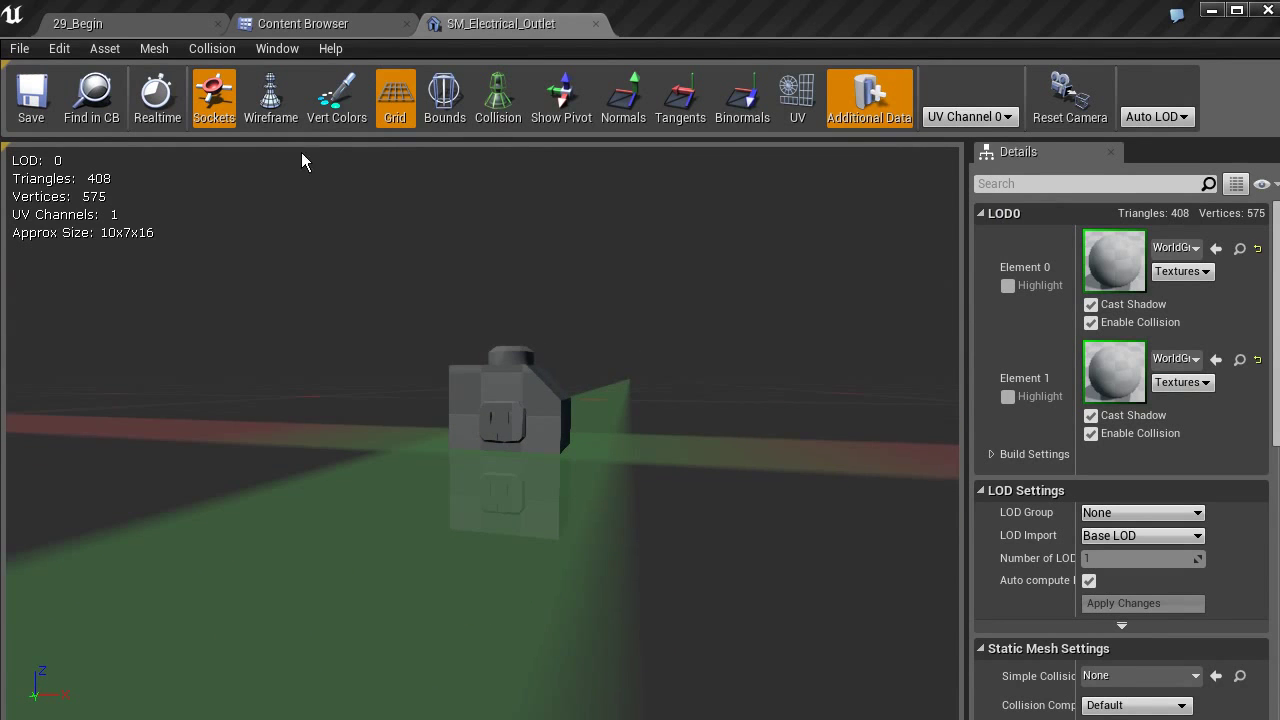
left_click(278, 24)
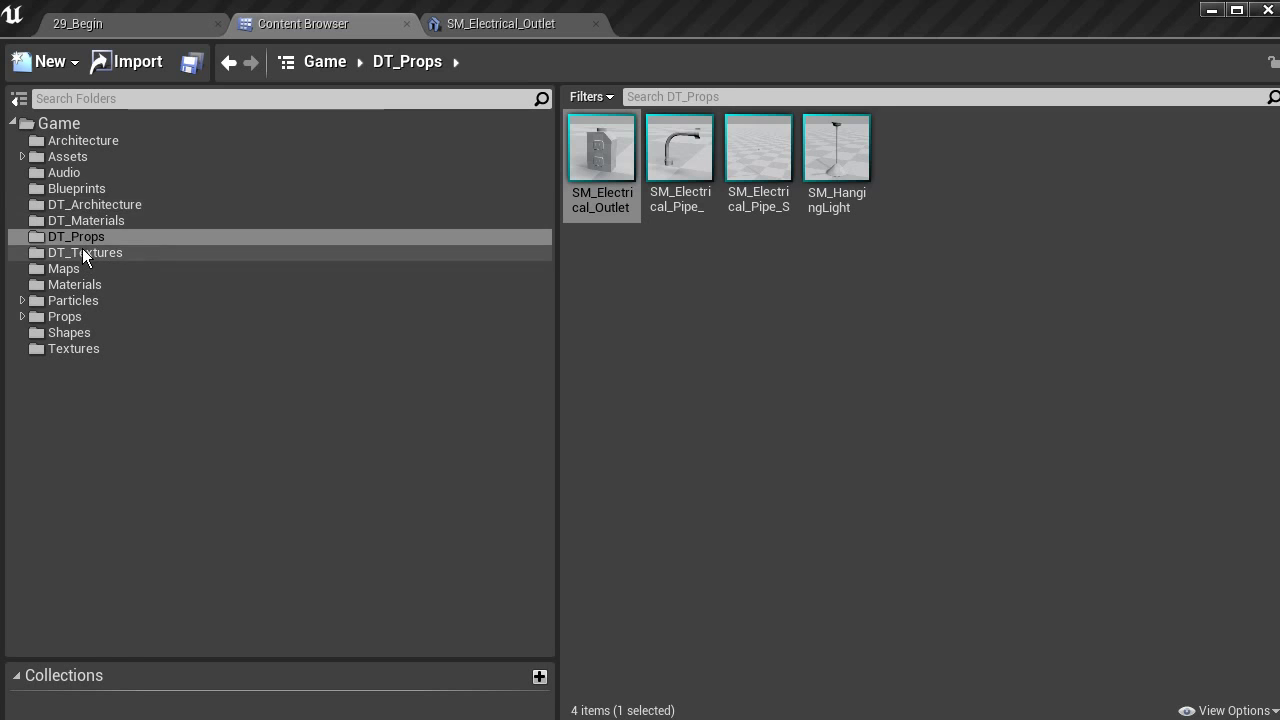
Assign M_Plastic to the outlet's Element 1 socket slot.
left_click(82, 219)
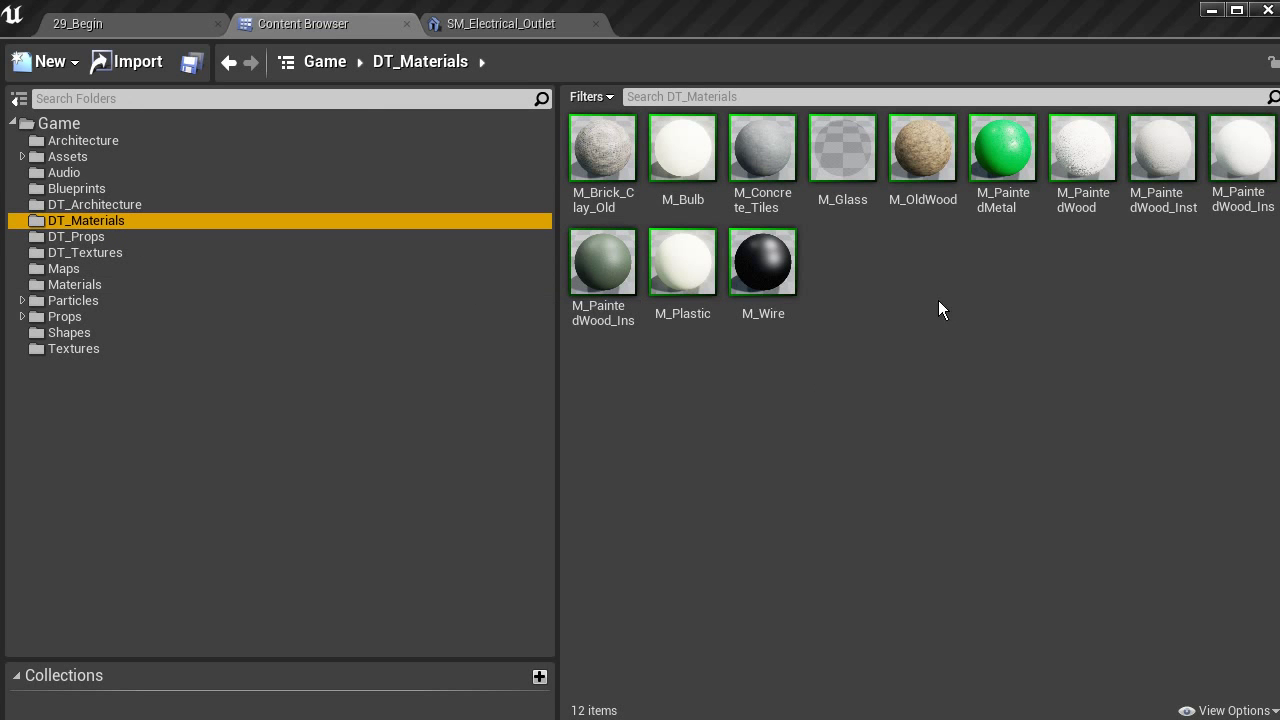
mouse_move(670, 270)
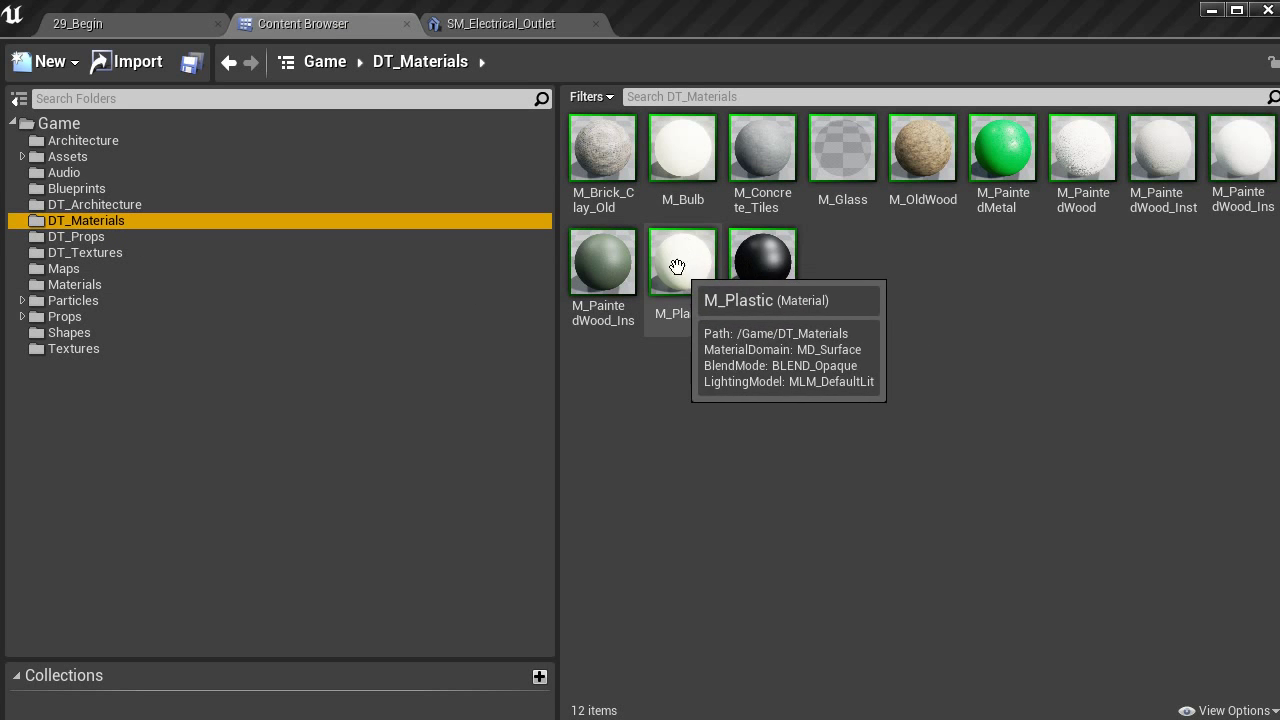
left_click_drag(670, 270, 1114, 370)
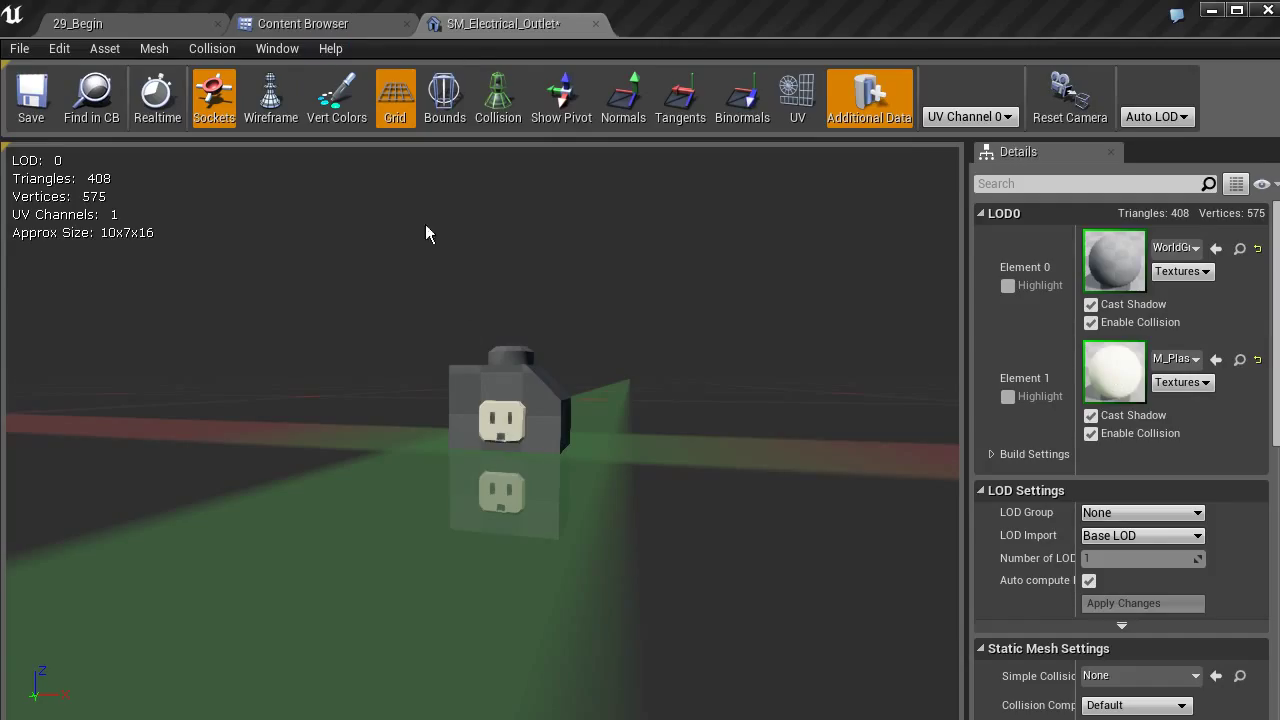
Assign M_Metal_Steel to the outlet's Element 0 body slot.
left_click(343, 23)
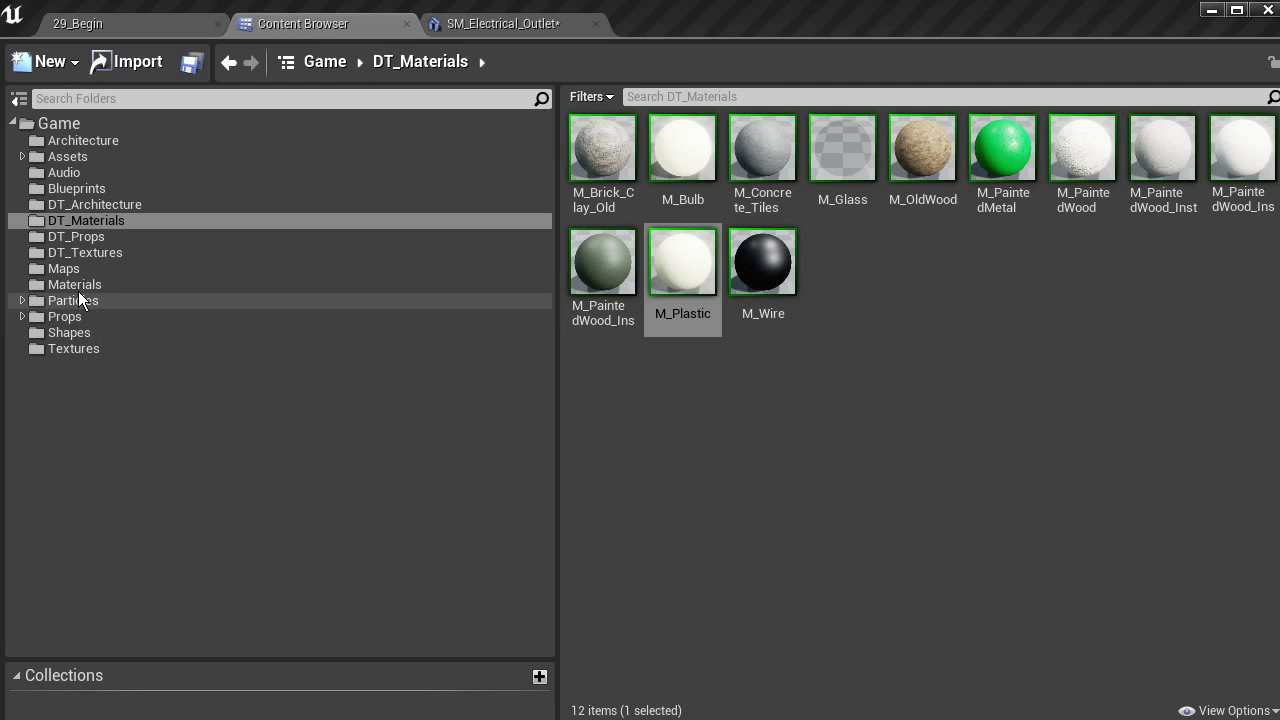
left_click(140, 285)
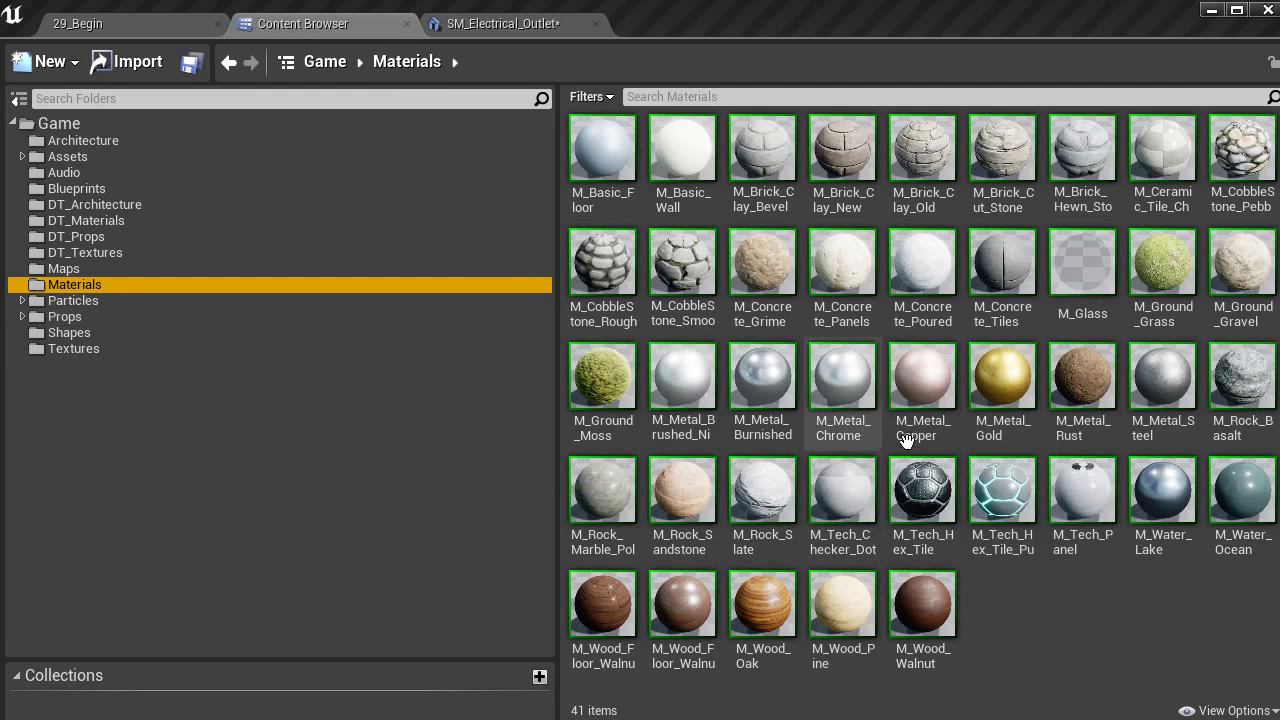
left_click_drag(1157, 390, 1114, 268)
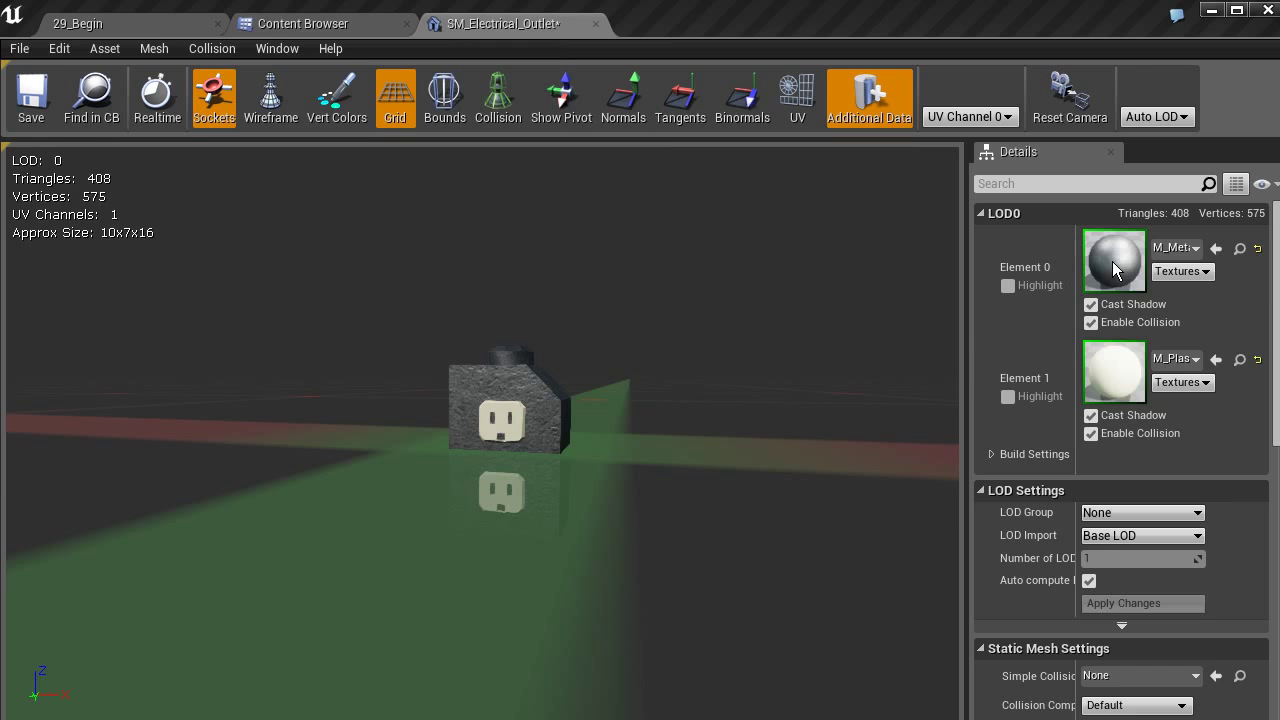
Save SM_Electrical_Outlet and close its mesh editor.
left_click_drag(619, 425, 305, 224)
left_click(31, 95)
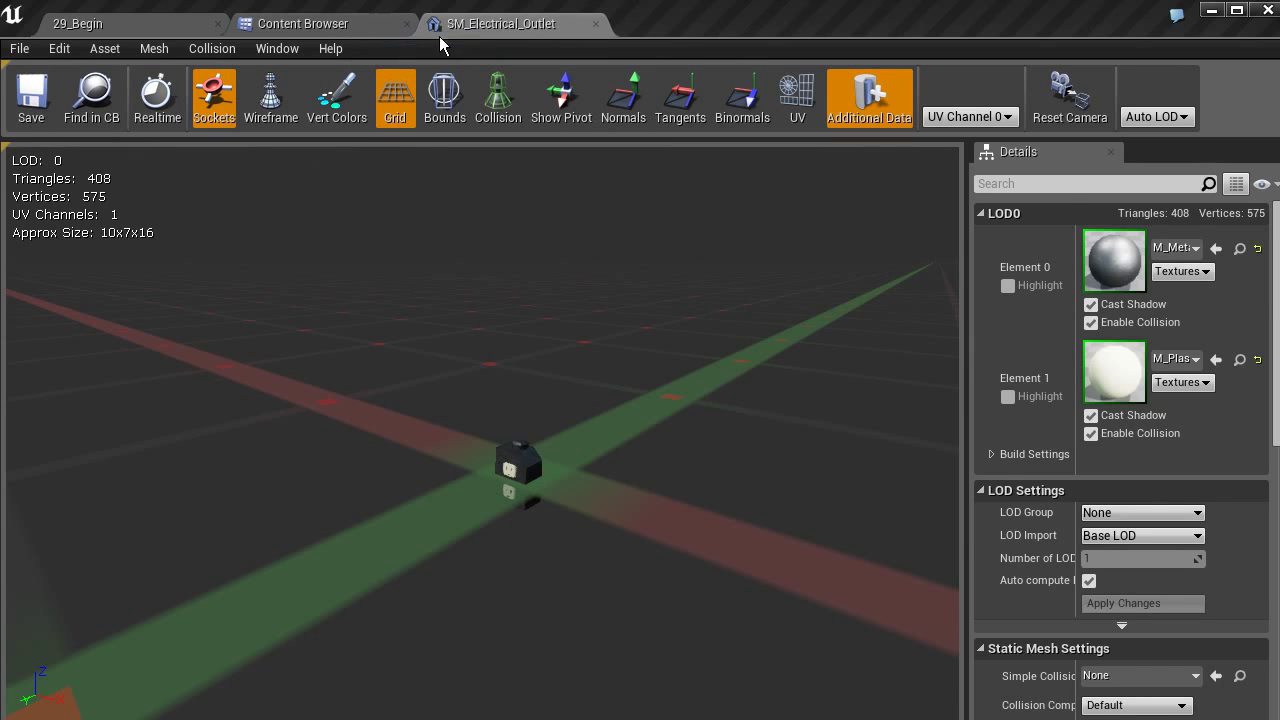
left_click(596, 23)
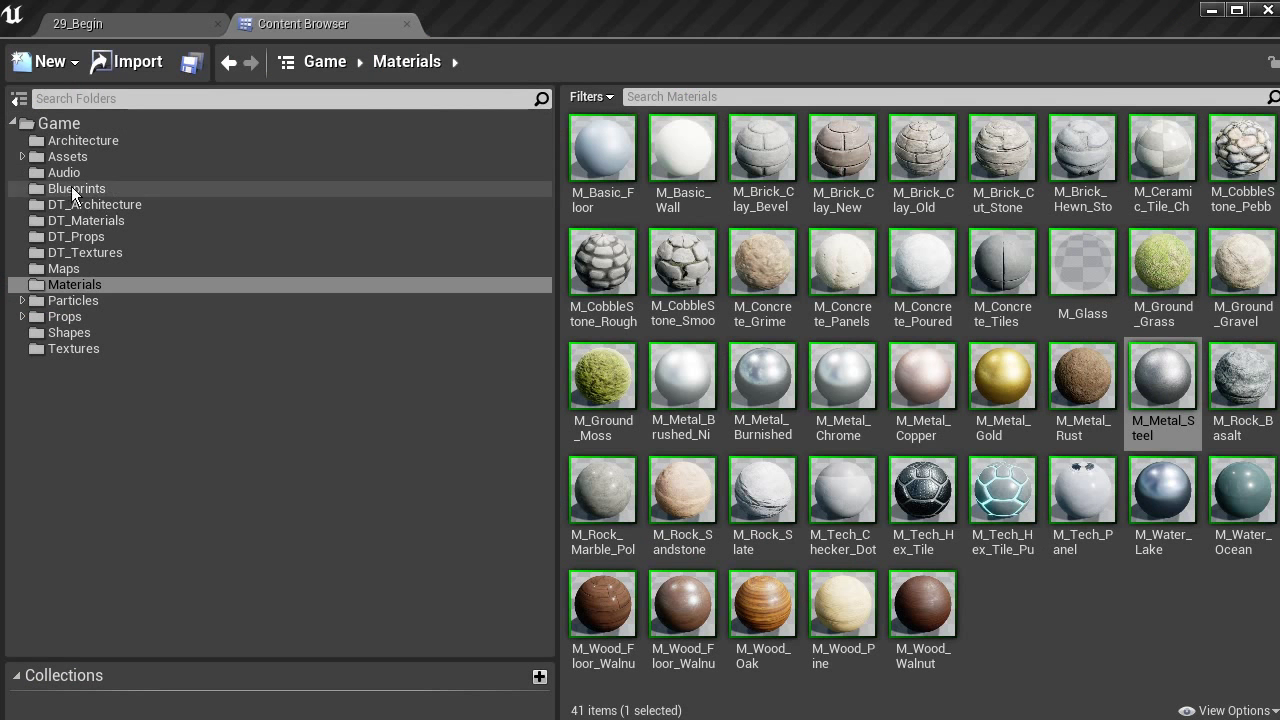
Open SM_Electrical_Pipe_Curved in a docked Static Mesh Editor.
left_click(84, 236)
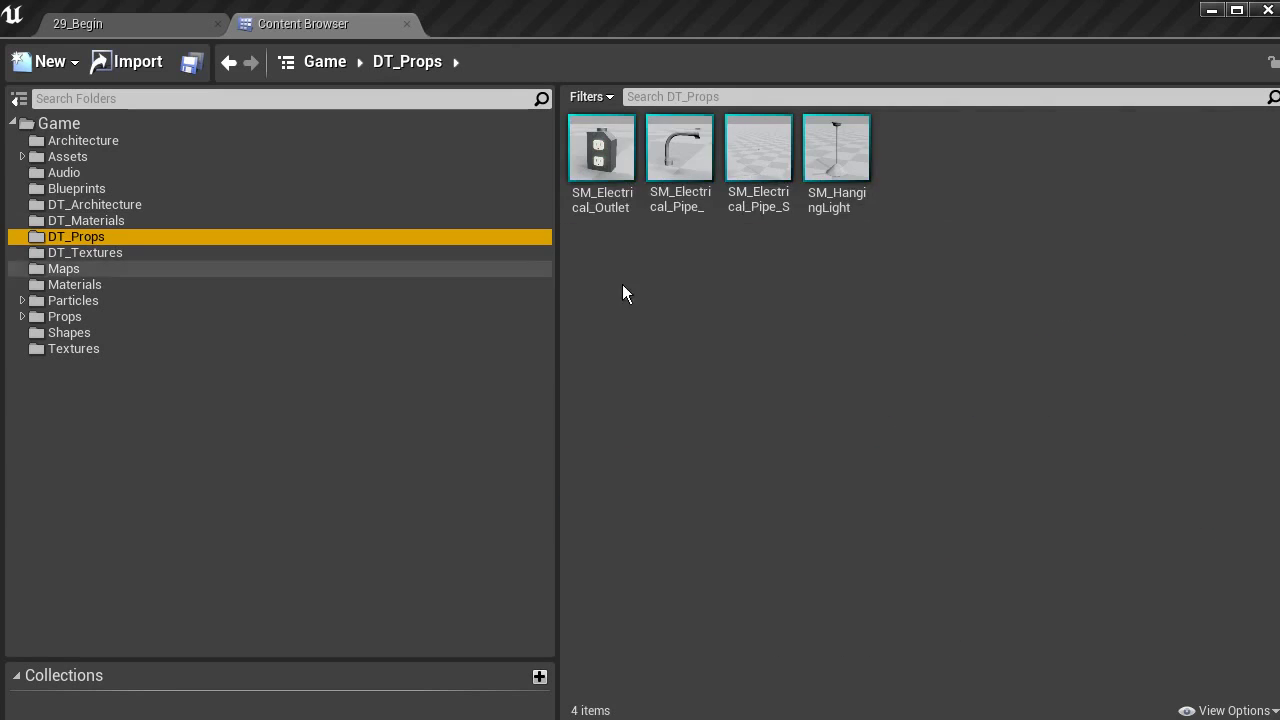
left_click(600, 160)
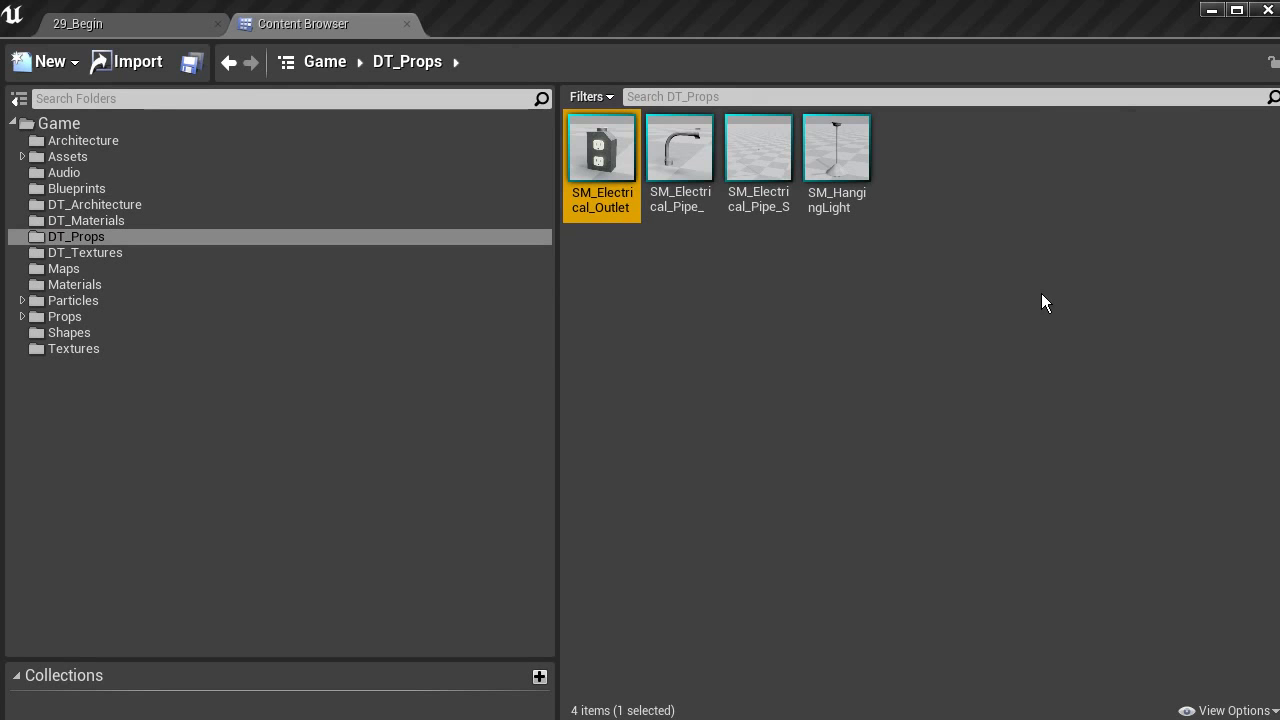
left_click(693, 160)
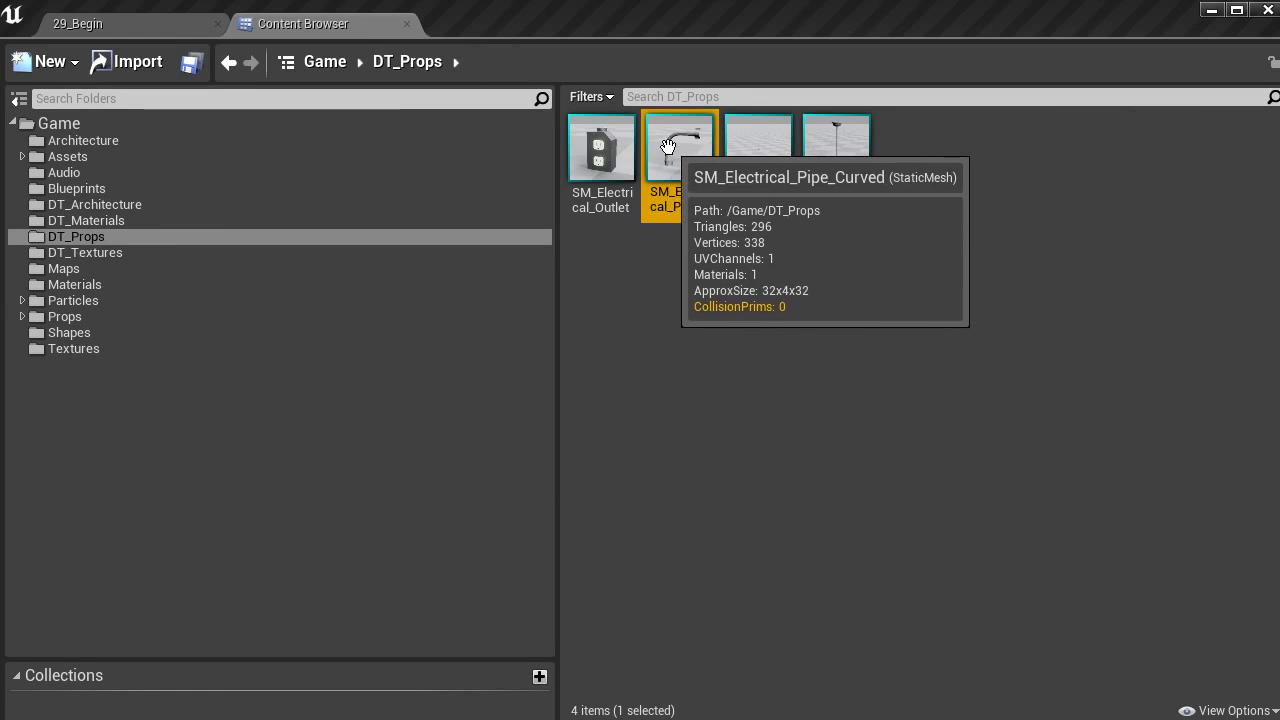
double_click(660, 150)
left_click_drag(333, 108, 460, 29)
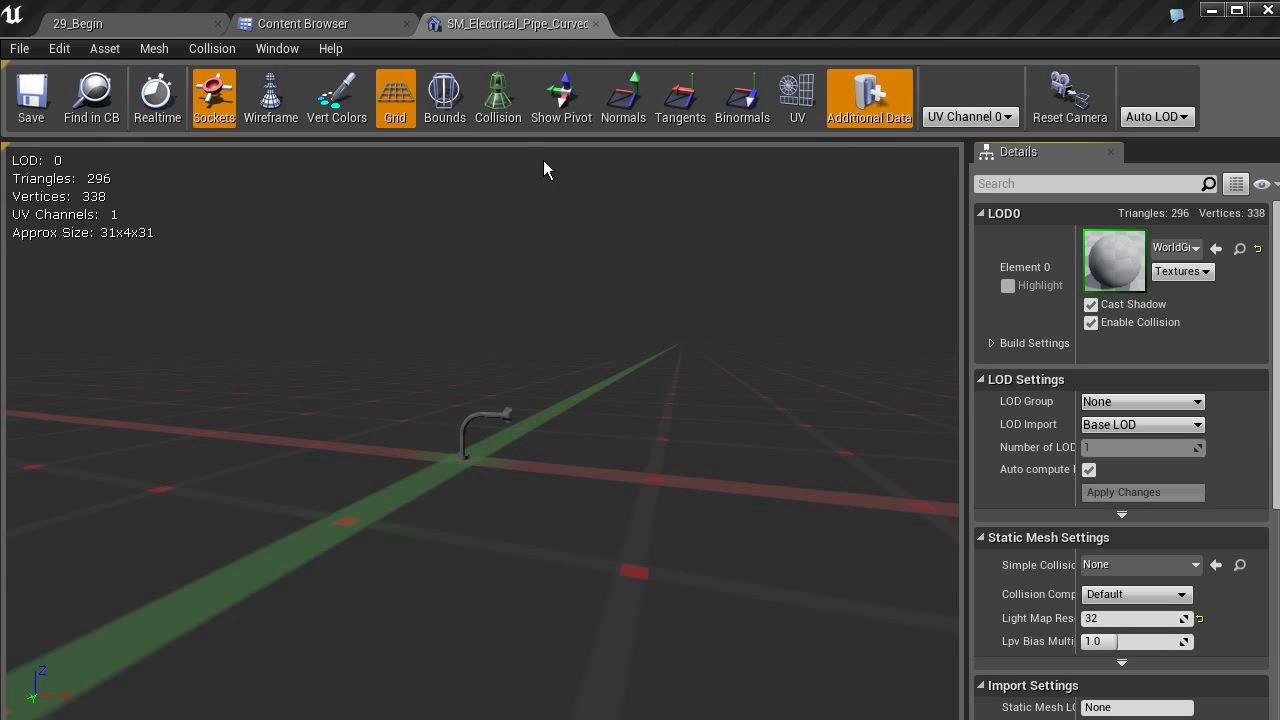
Put M_Metal_Steel on the curved pipe's Element 0 and save the mesh.
left_click(318, 24)
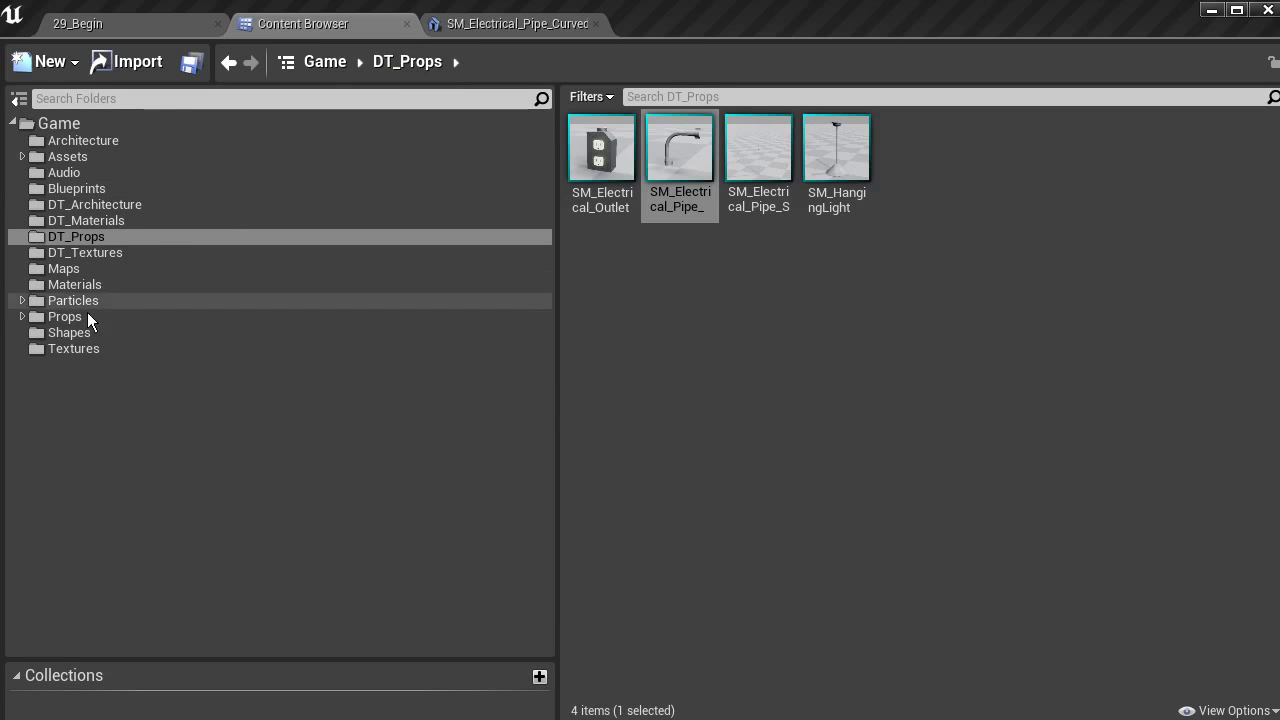
left_click(71, 285)
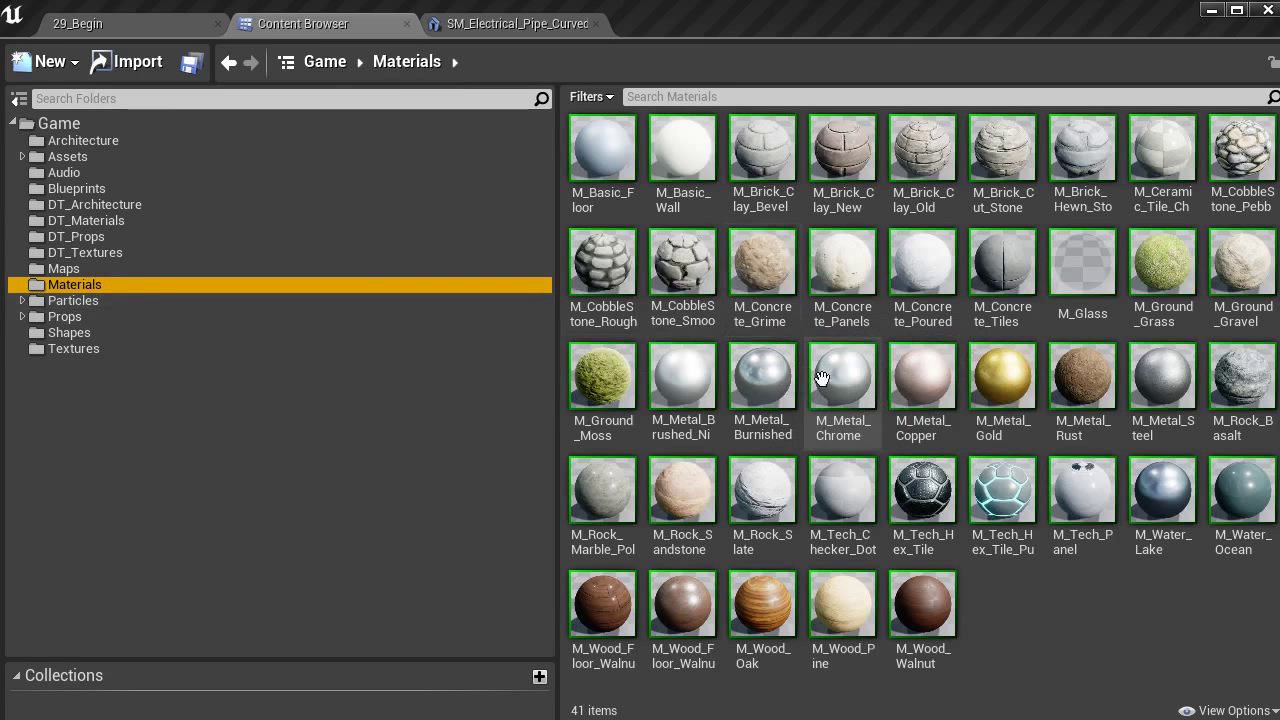
left_click(1162, 380)
left_click_drag(633, 96, 1100, 258)
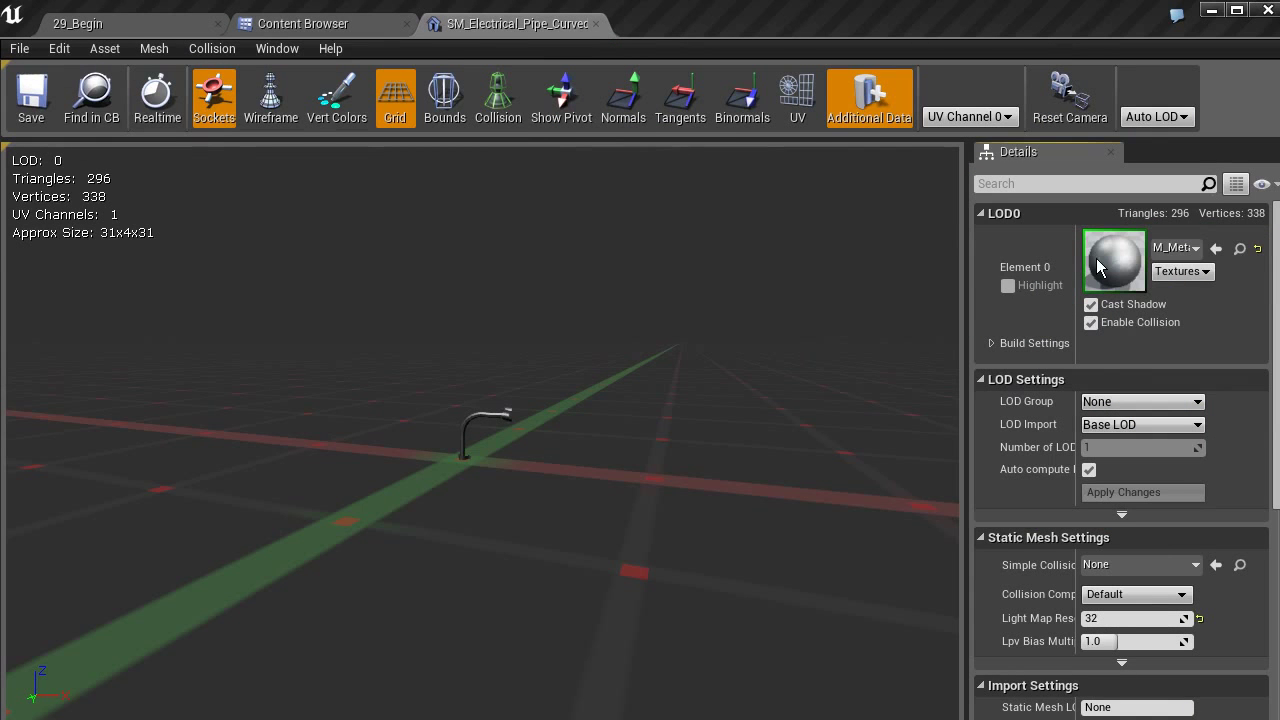
left_click(31, 97)
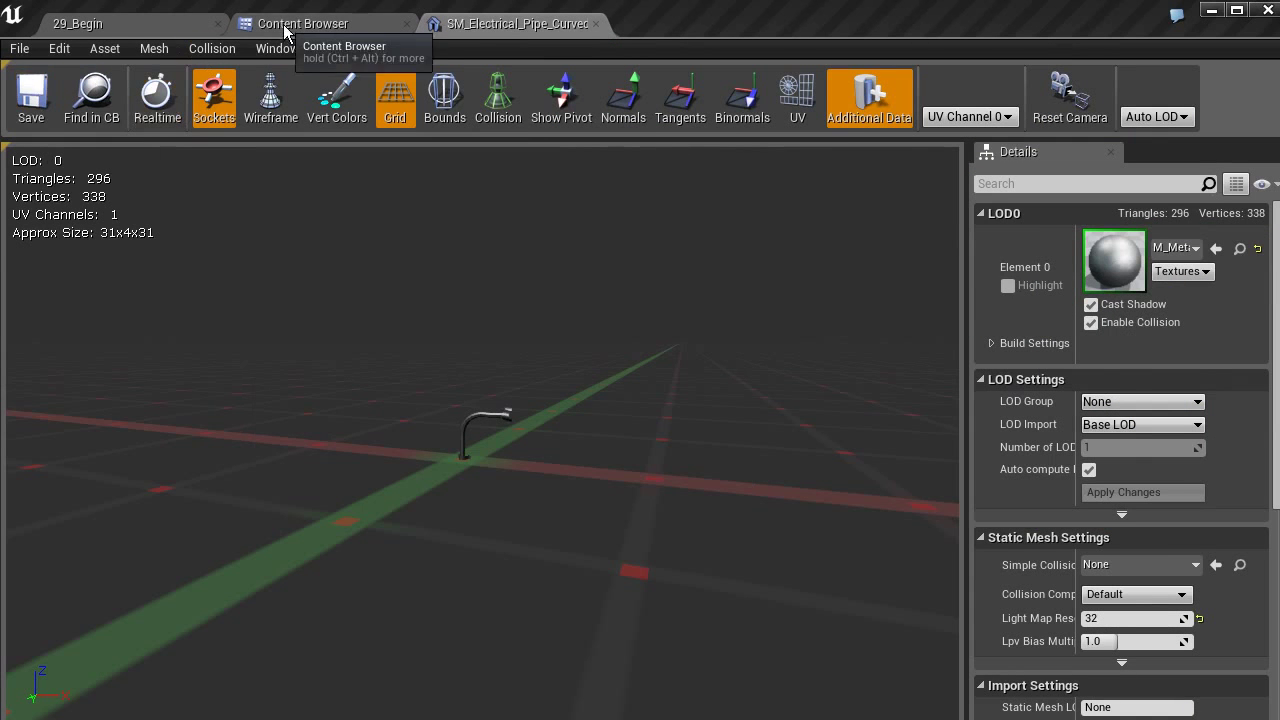
left_click(284, 24)
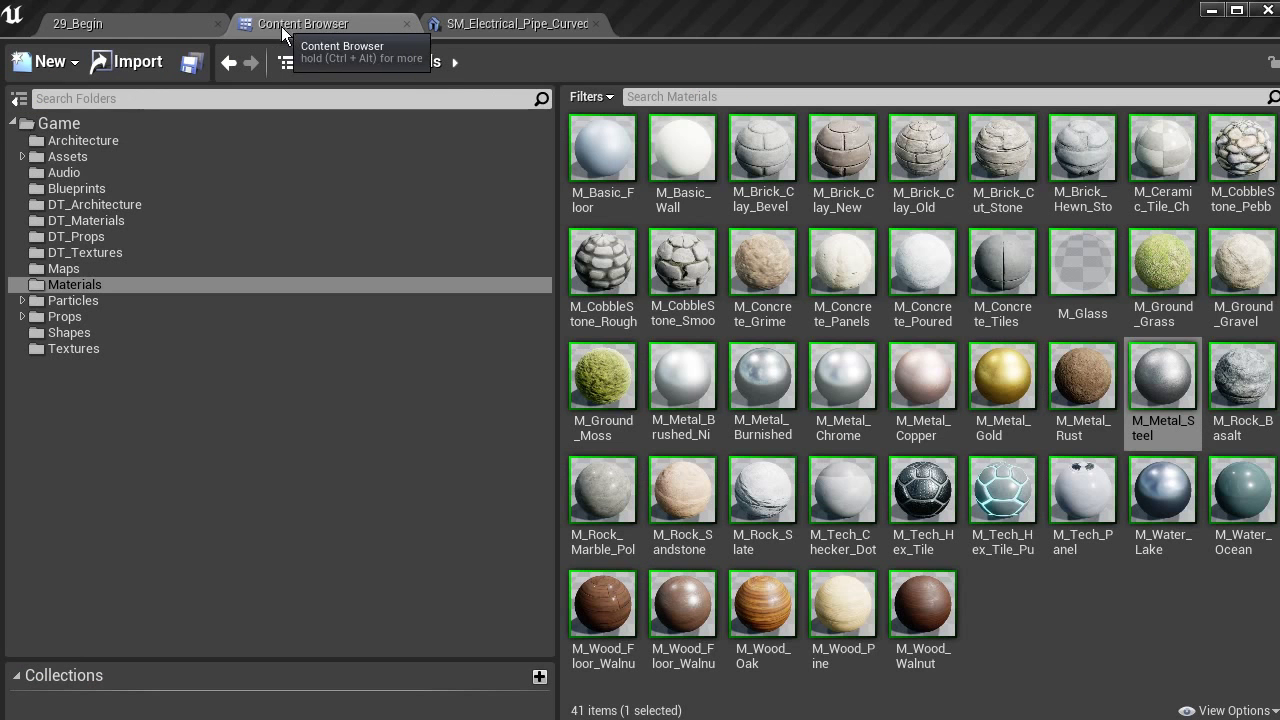
Open SM_Electrical_Pipe_Straight, give its Element 0 M_Metal_Steel, and save it.
left_click(81, 236)
double_click(771, 149)
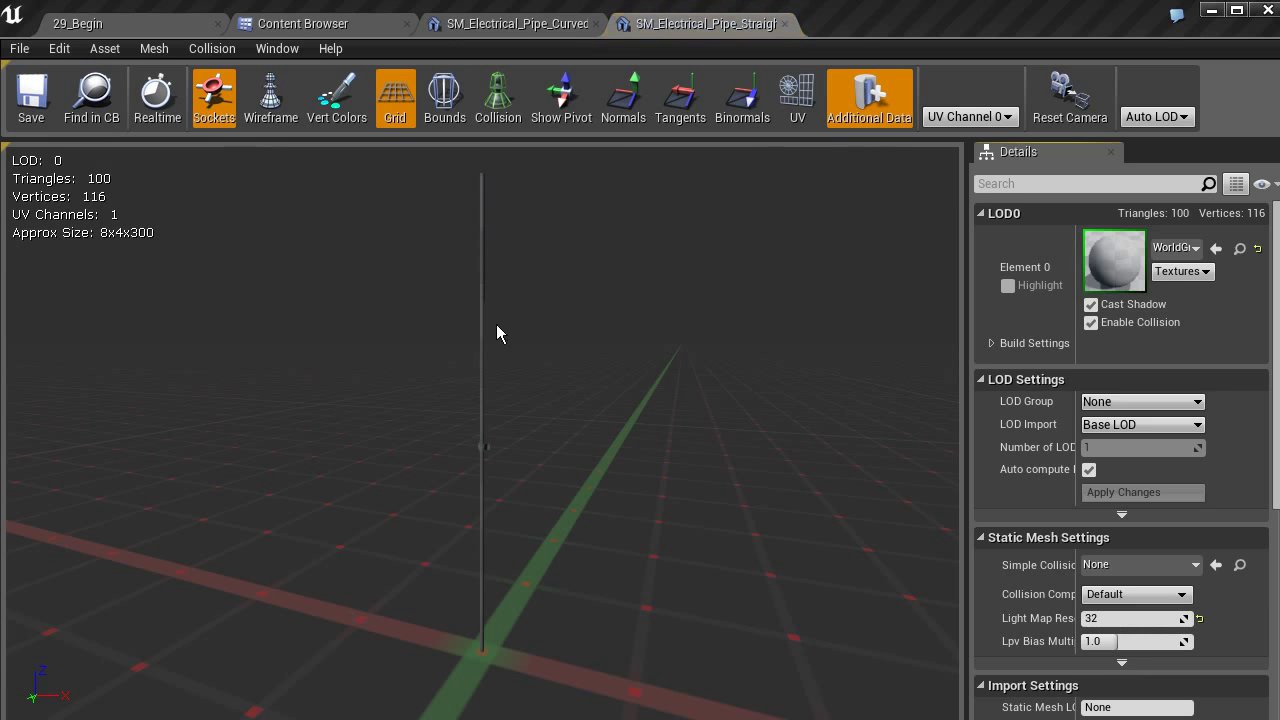
left_click(300, 24)
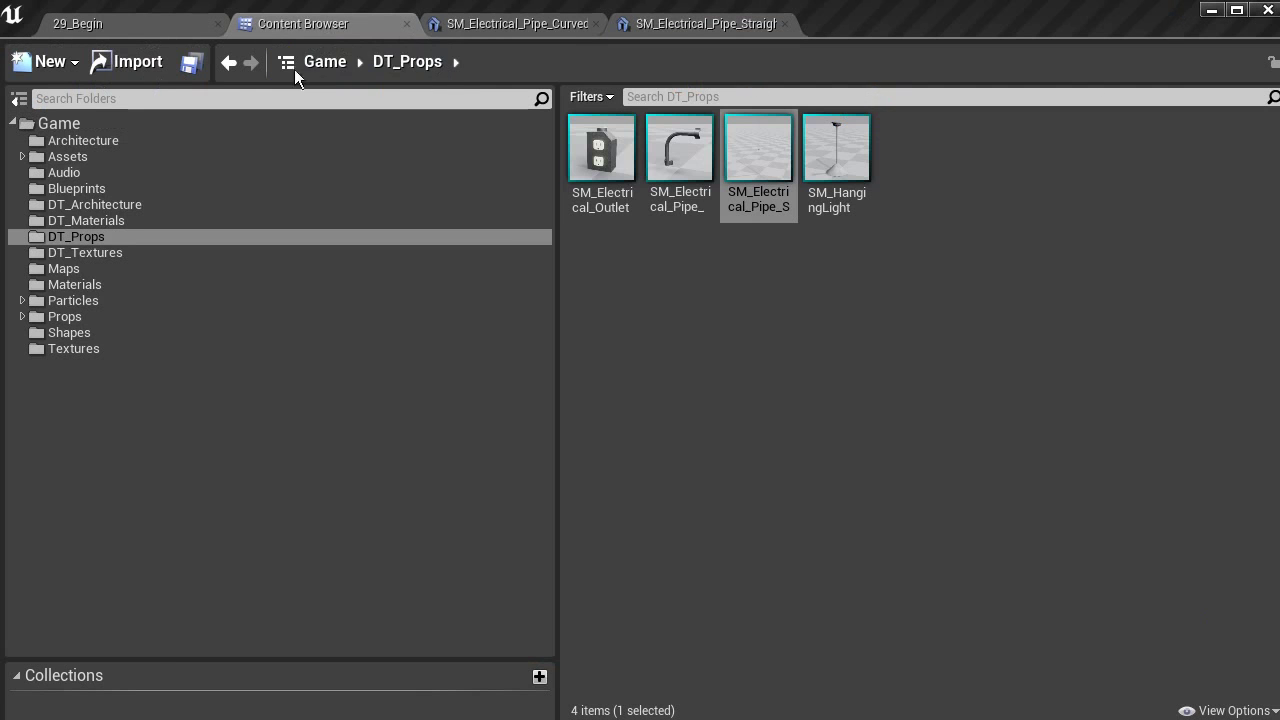
left_click(68, 288)
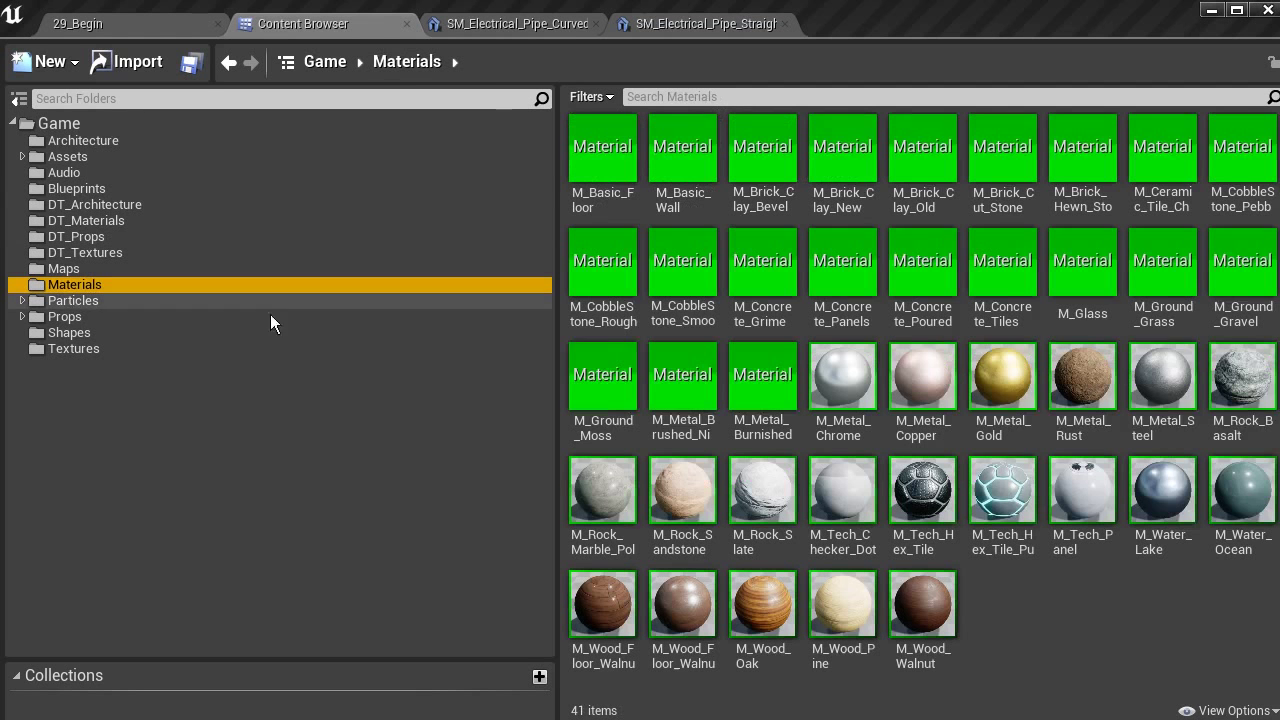
left_click(1163, 393)
left_click_drag(1163, 393, 1128, 275)
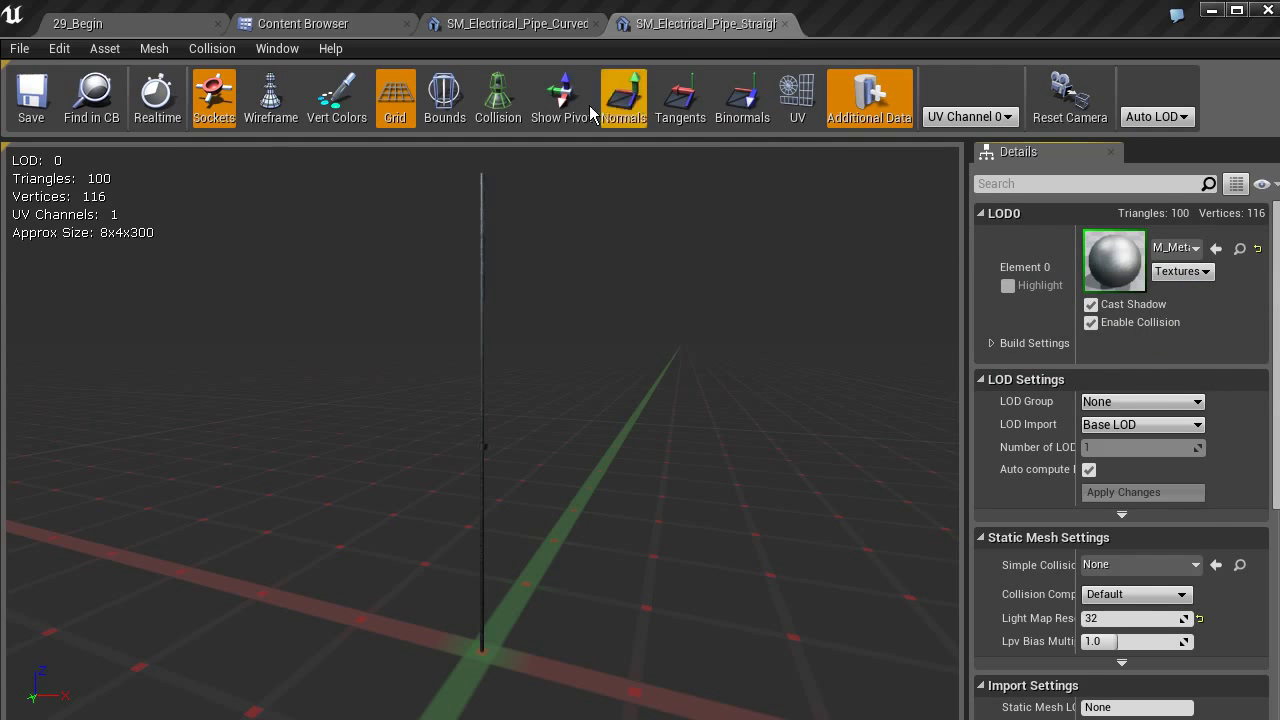
left_click(31, 96)
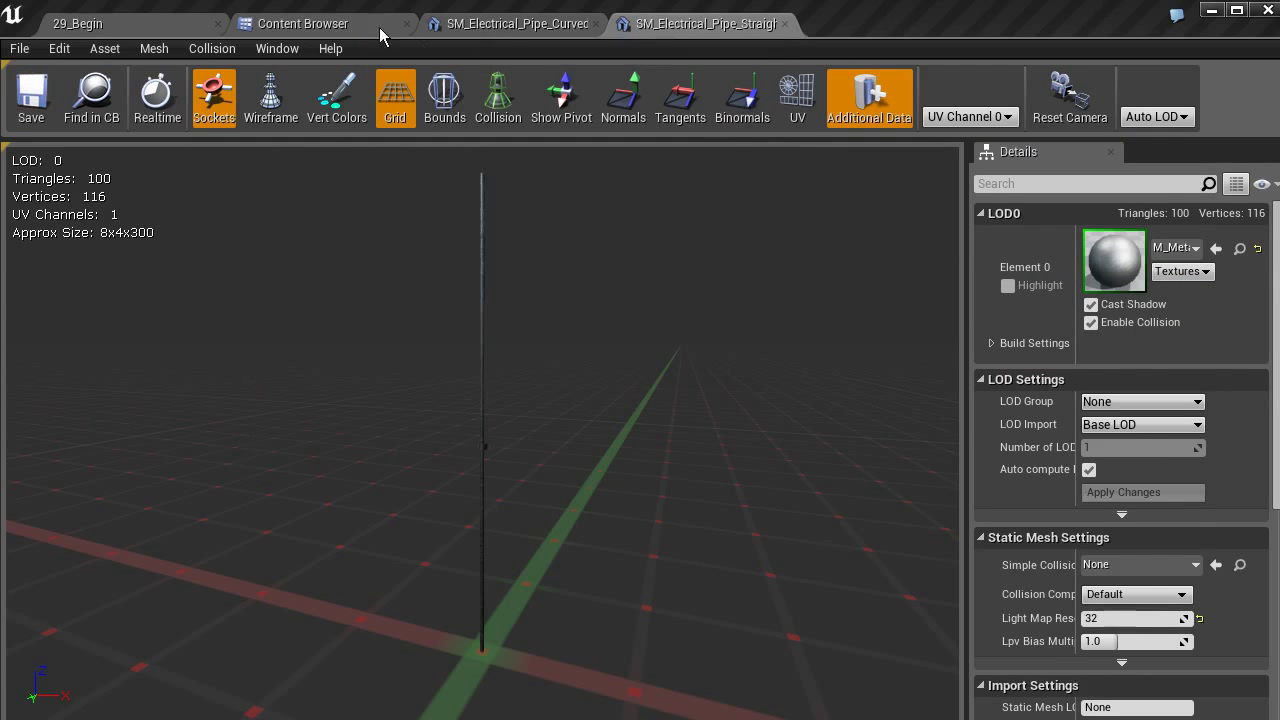
Close the straight and curved pipe mesh editors.
left_click(345, 26)
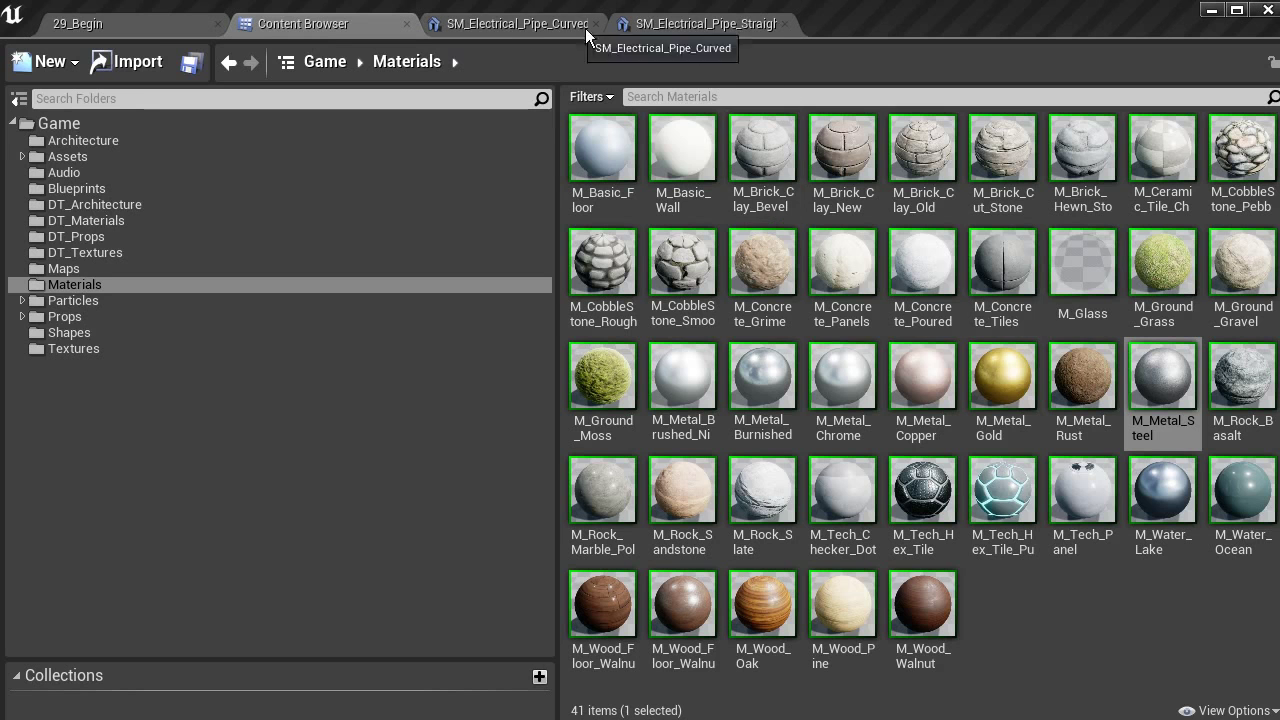
left_click(783, 23)
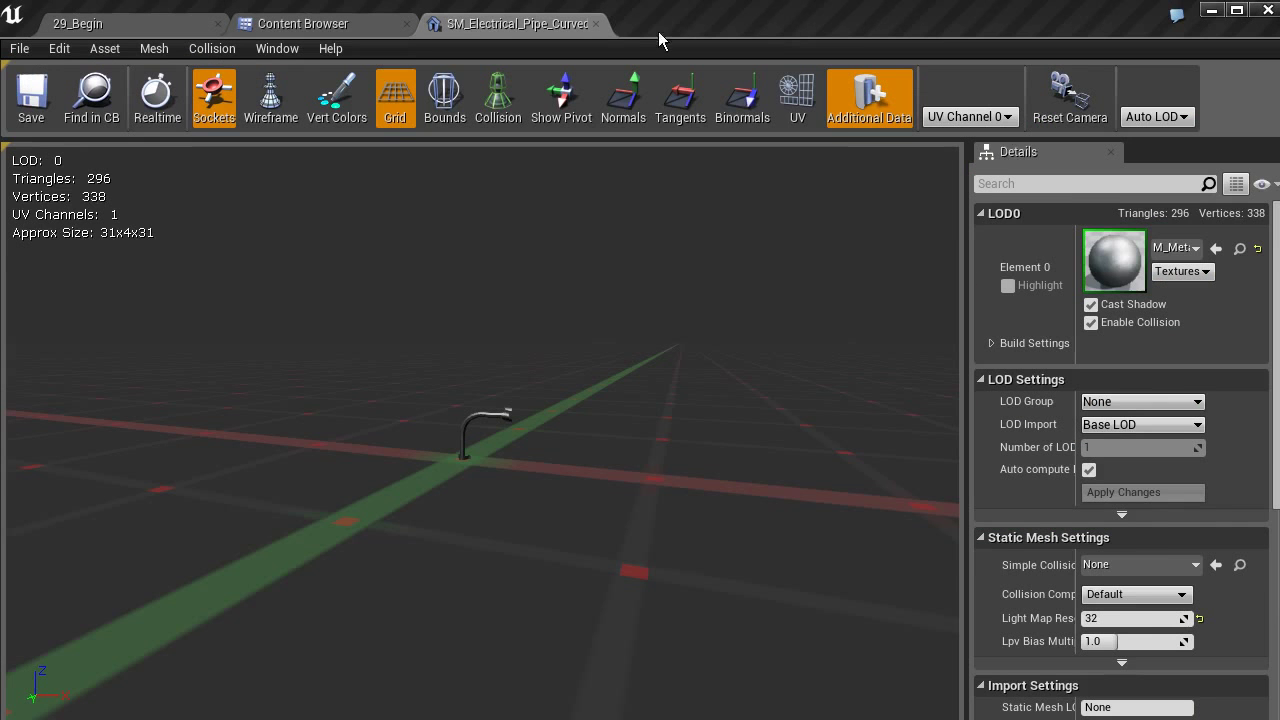
left_click(596, 23)
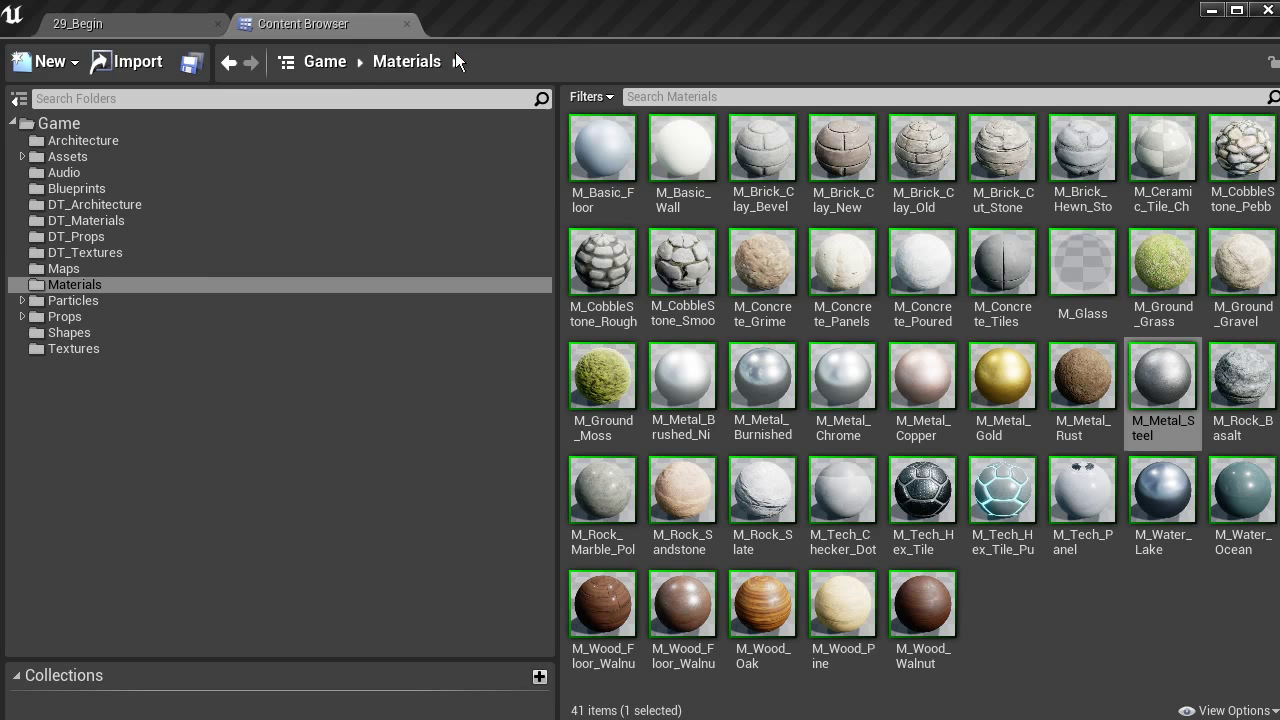
Open SM_HangingLight from DT_Props in a docked Static Mesh Editor.
left_click(81, 236)
left_click(832, 148)
double_click(832, 148)
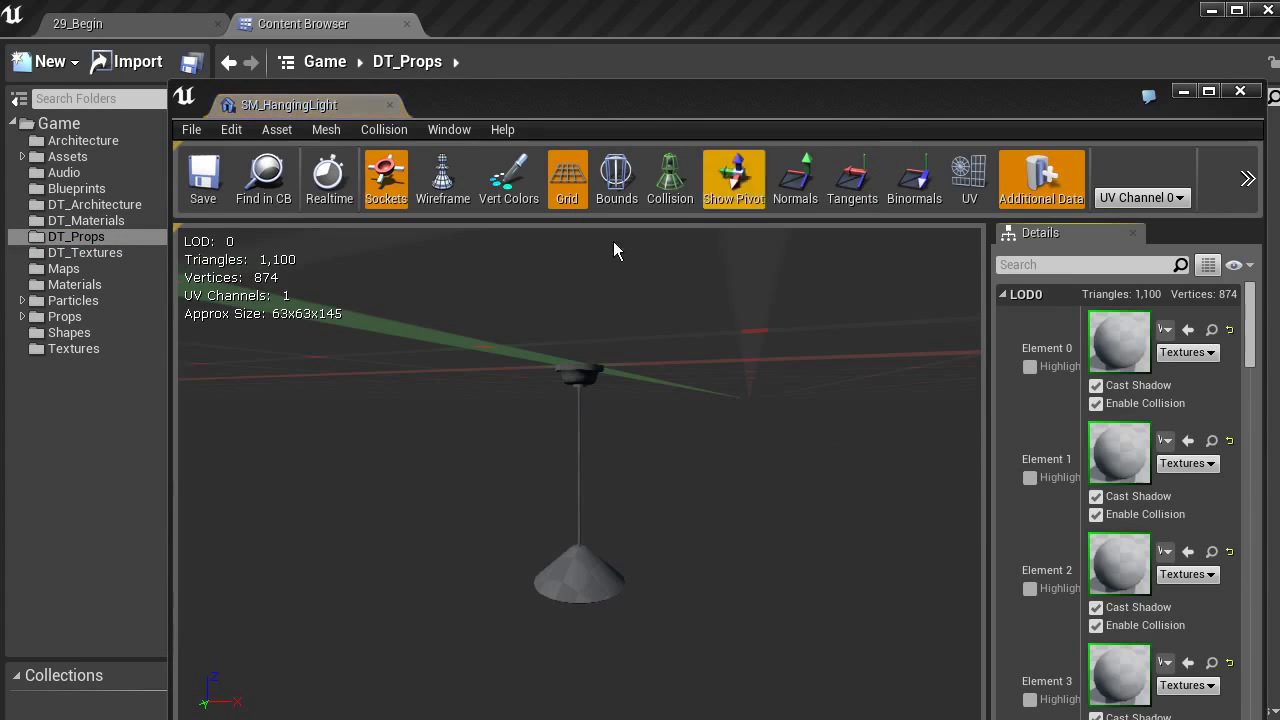
left_click_drag(300, 100, 440, 36)
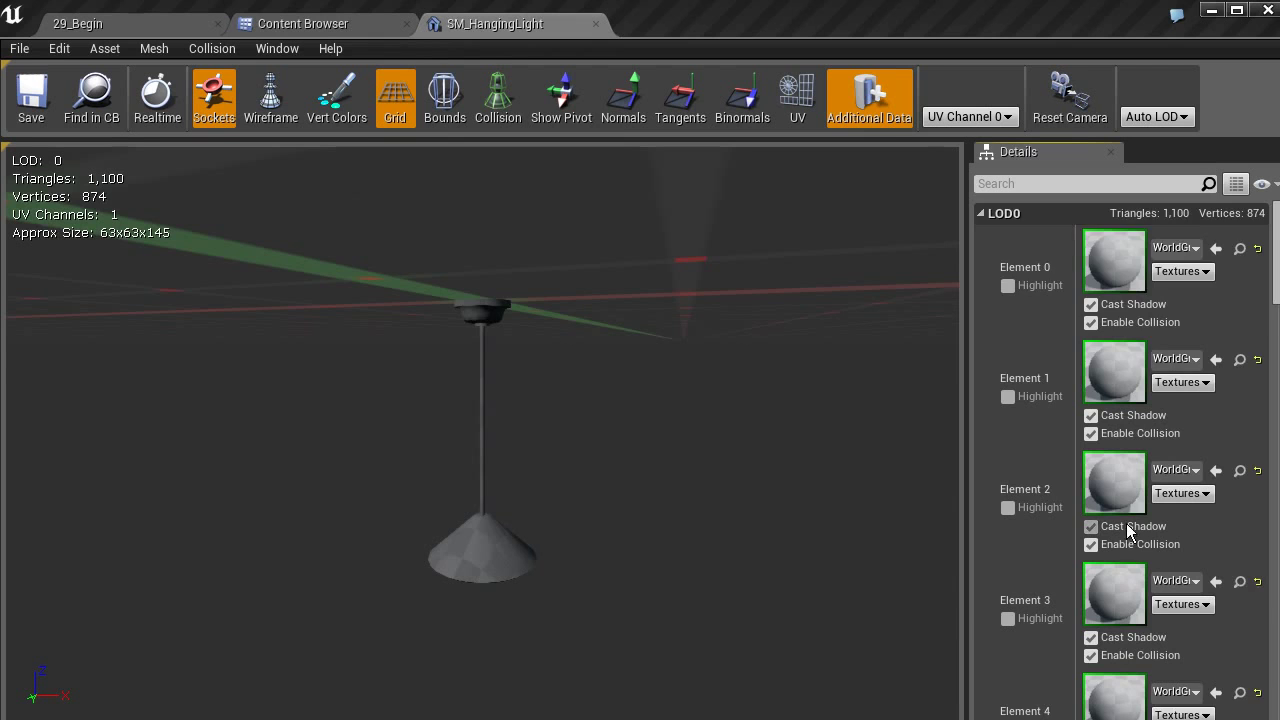
Zoom and orbit the preview to inspect the hanging lamp from below.
scroll(1133, 535, "down", 4)
scroll(1138, 550, "up", 3)
scroll(1137, 547, "up", 1)
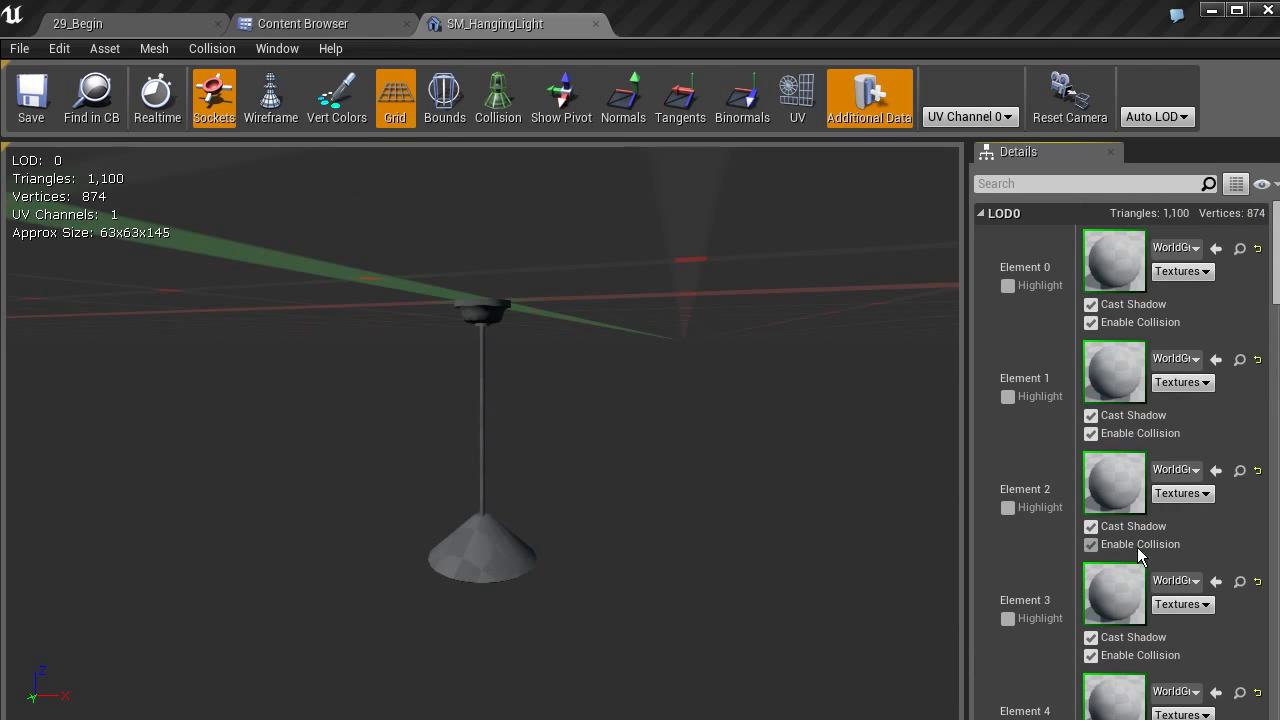
left_click_drag(619, 419, 619, 419)
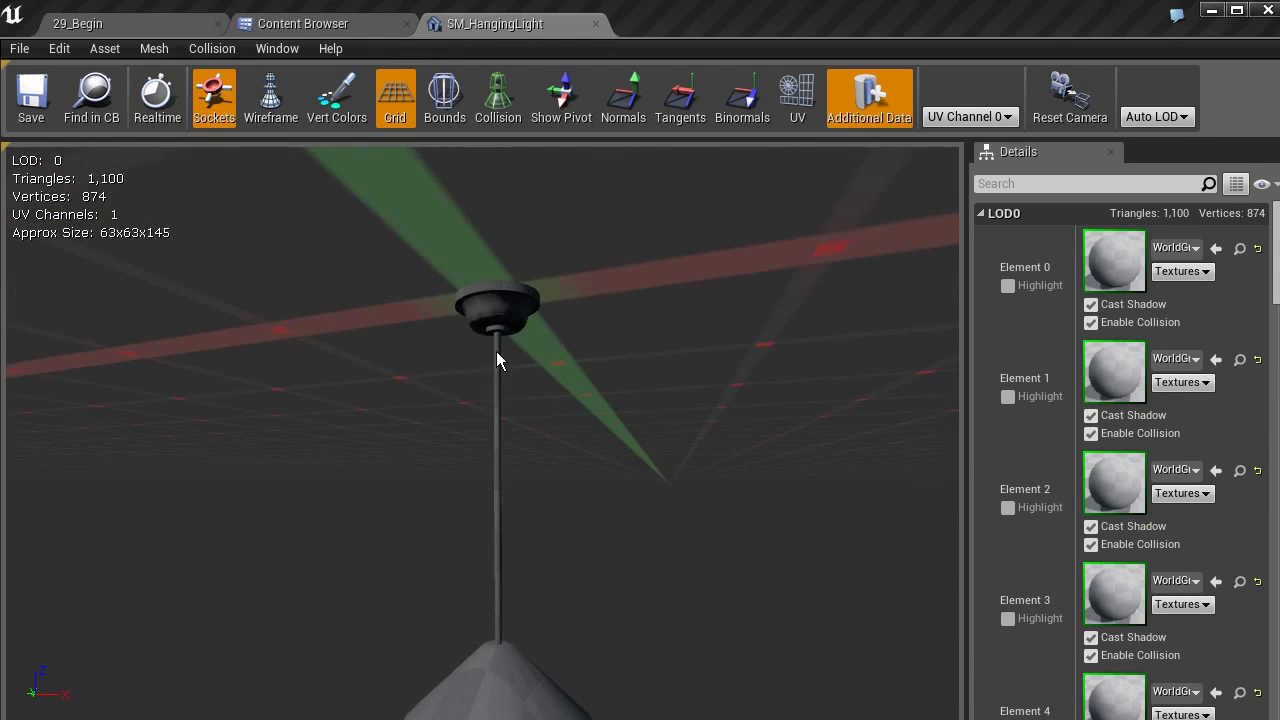
left_click_drag(491, 630, 501, 634)
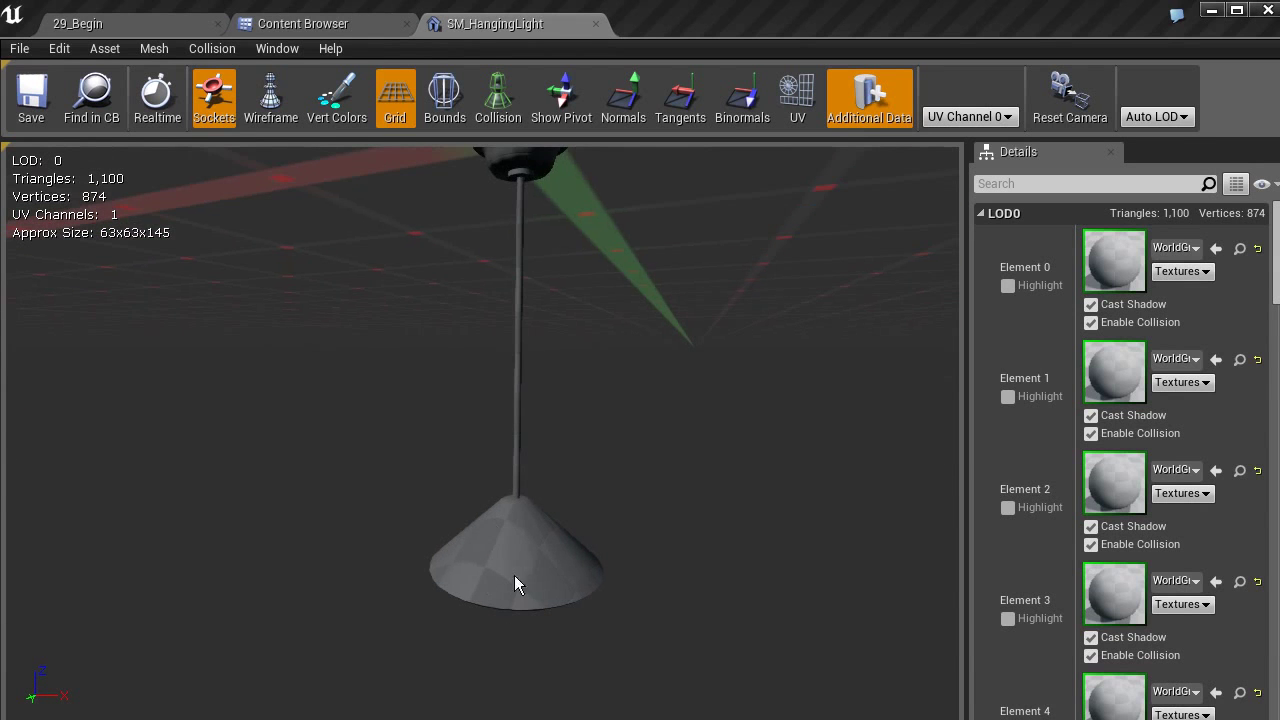
left_click_drag(534, 566, 534, 566)
left_click_drag(480, 400, 560, 340)
mouse_move(530, 584)
left_mouse_down()
mouse_move(560, 570)
mouse_move(530, 584)
left_mouse_up()
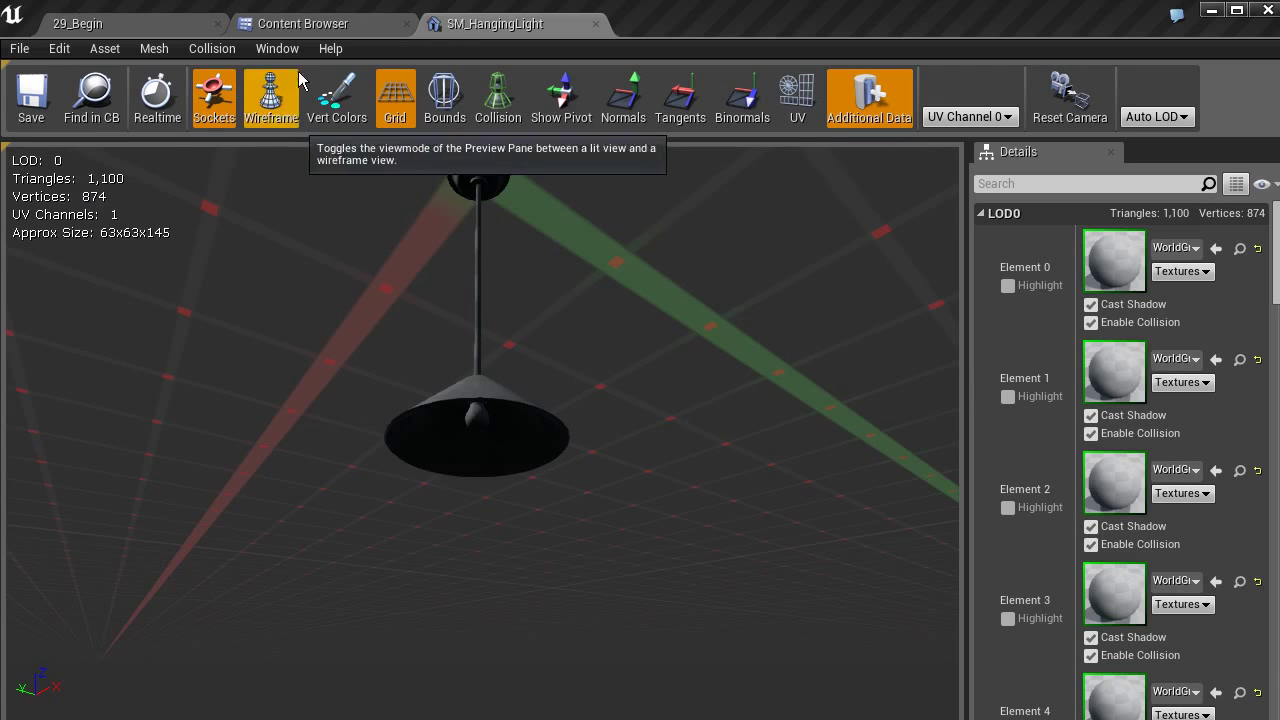
left_click(303, 23)
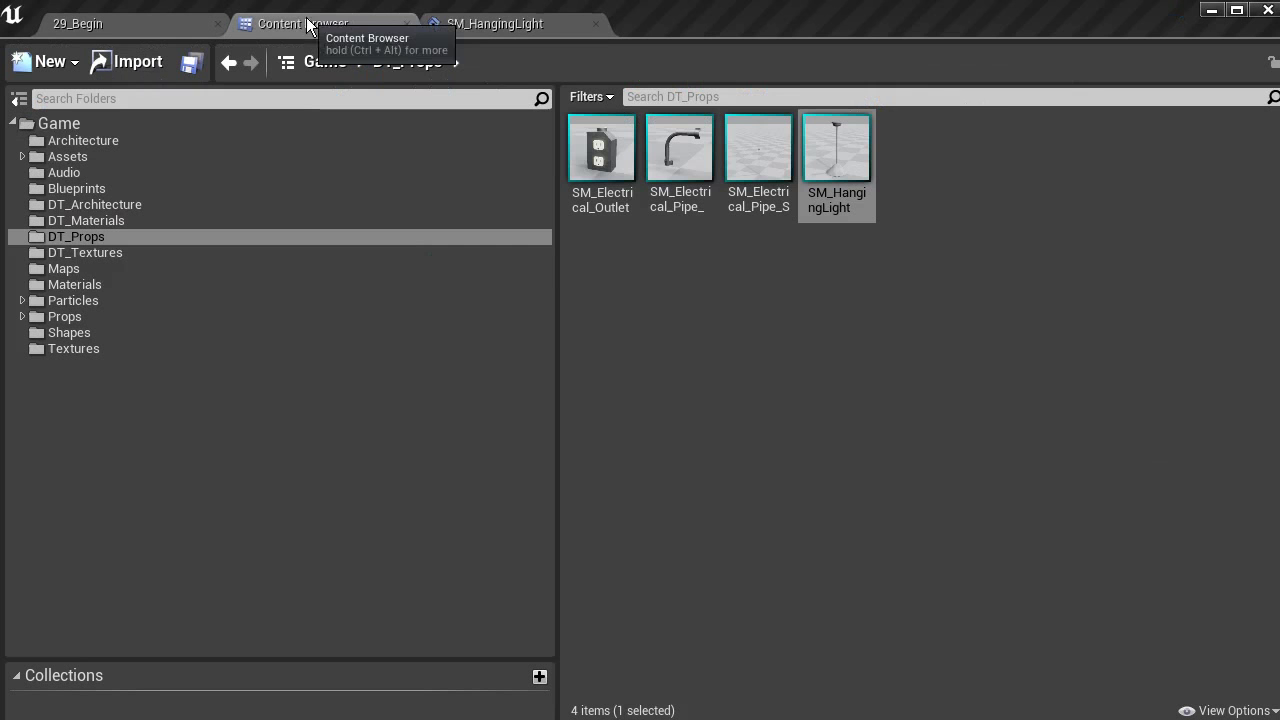
Drag M_Metal_Copper from the Materials folder onto SM_HangingLight's Element 0.
left_click(92, 285)
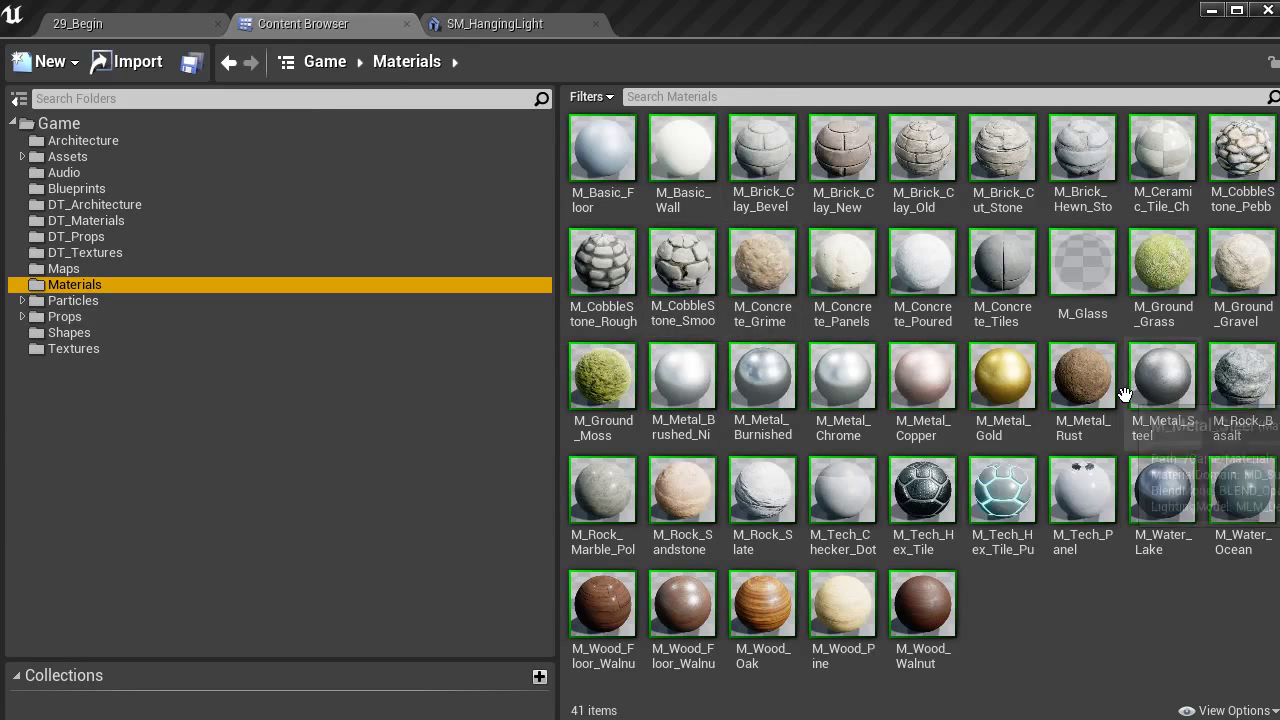
left_click(922, 385)
left_click_drag(922, 385, 1099, 253)
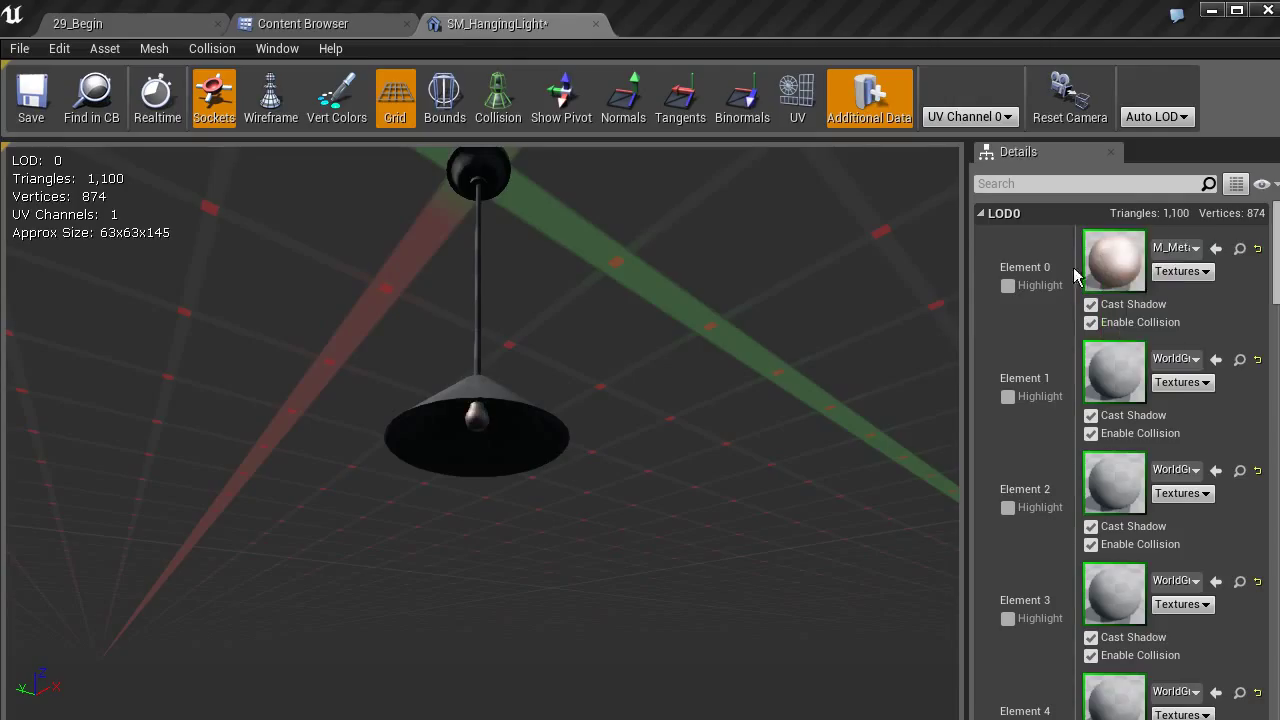